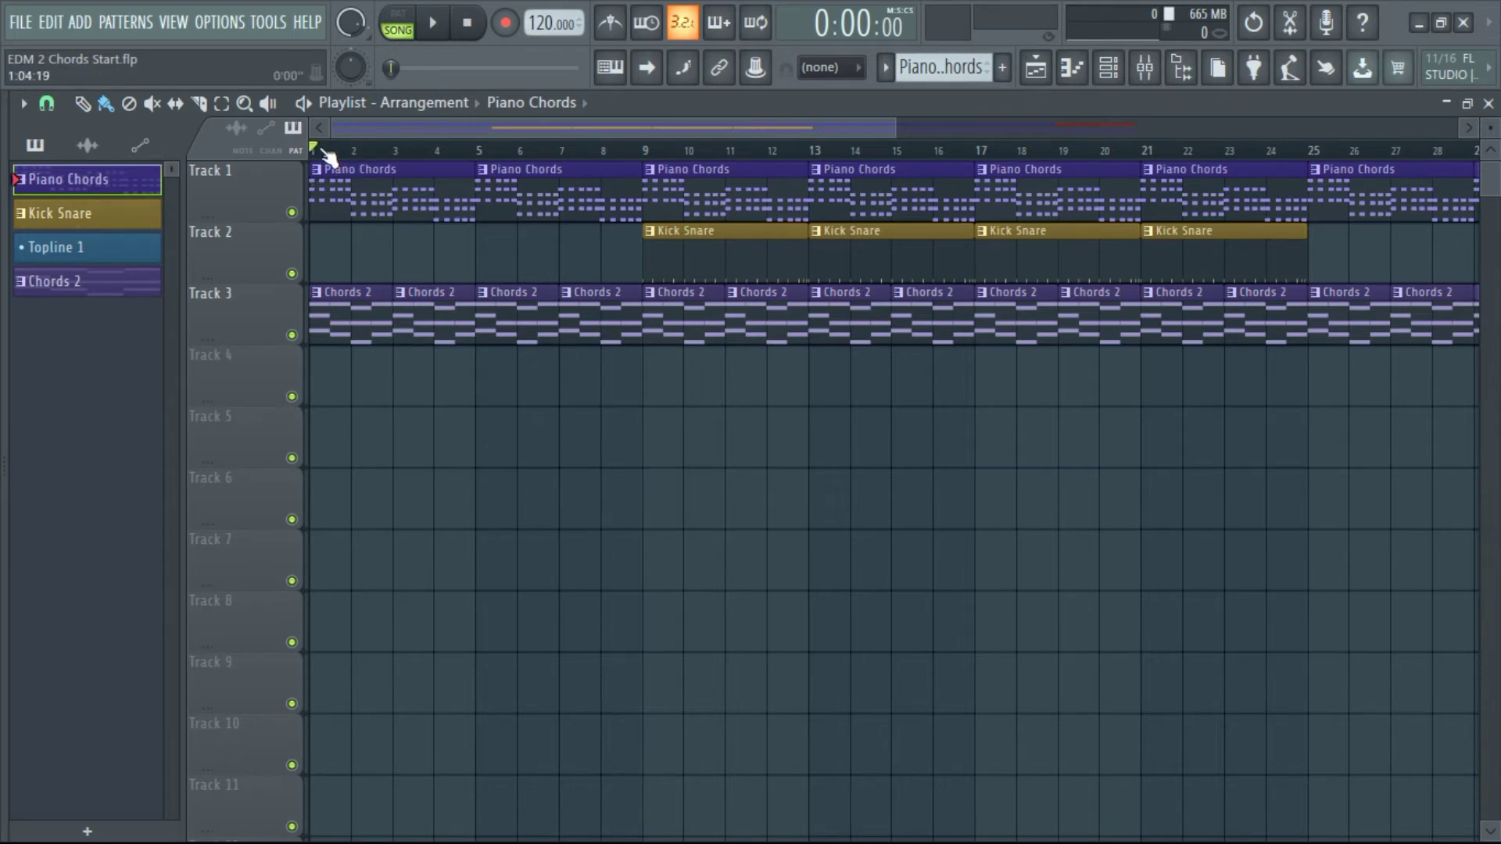
- Audition the song from bars 2 and 3, then return the song position to bar 1
click(367, 152)
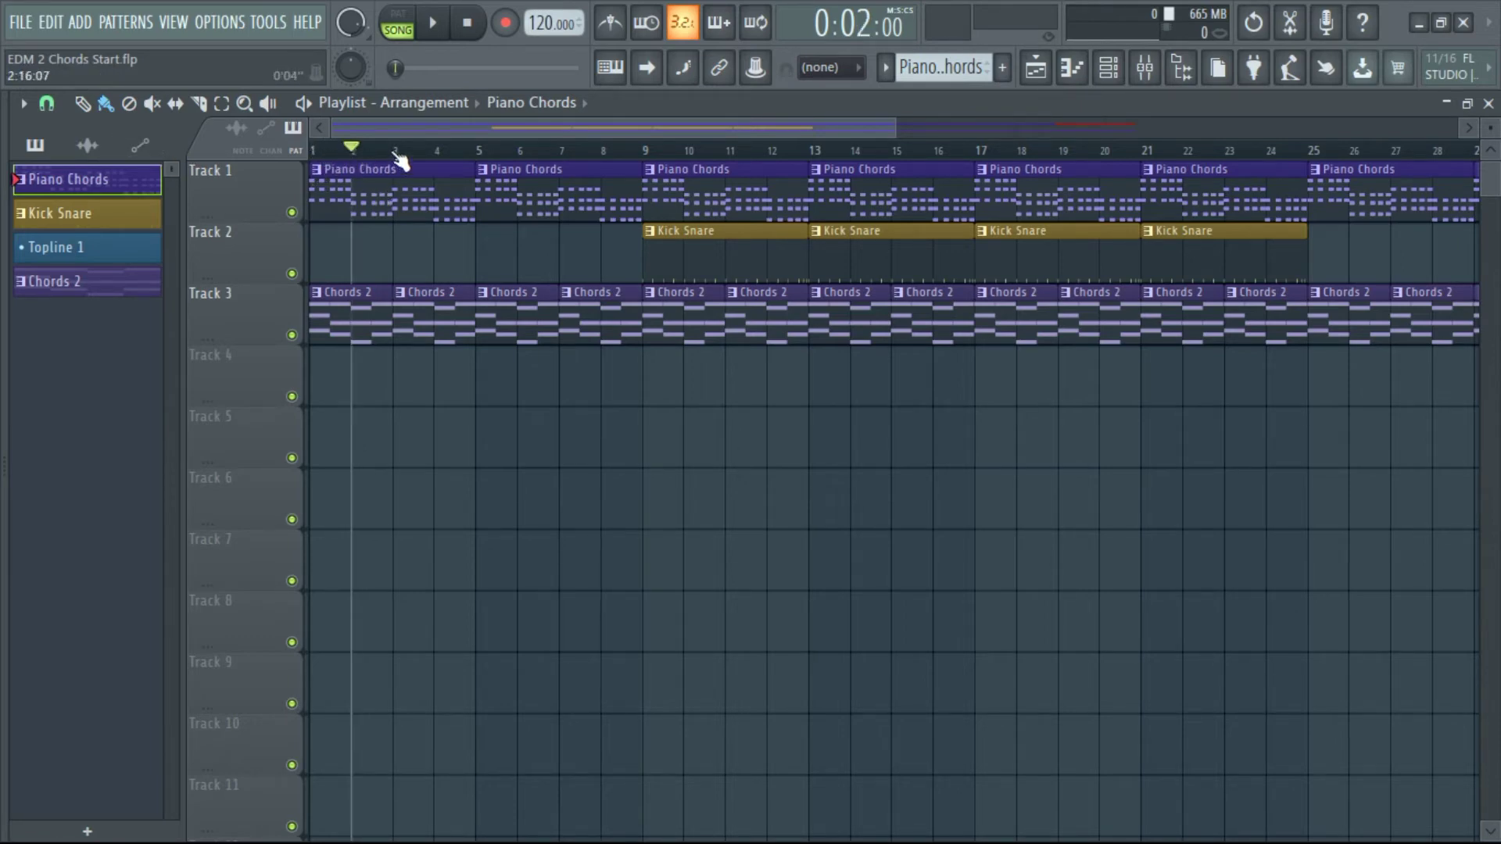
click(394, 153)
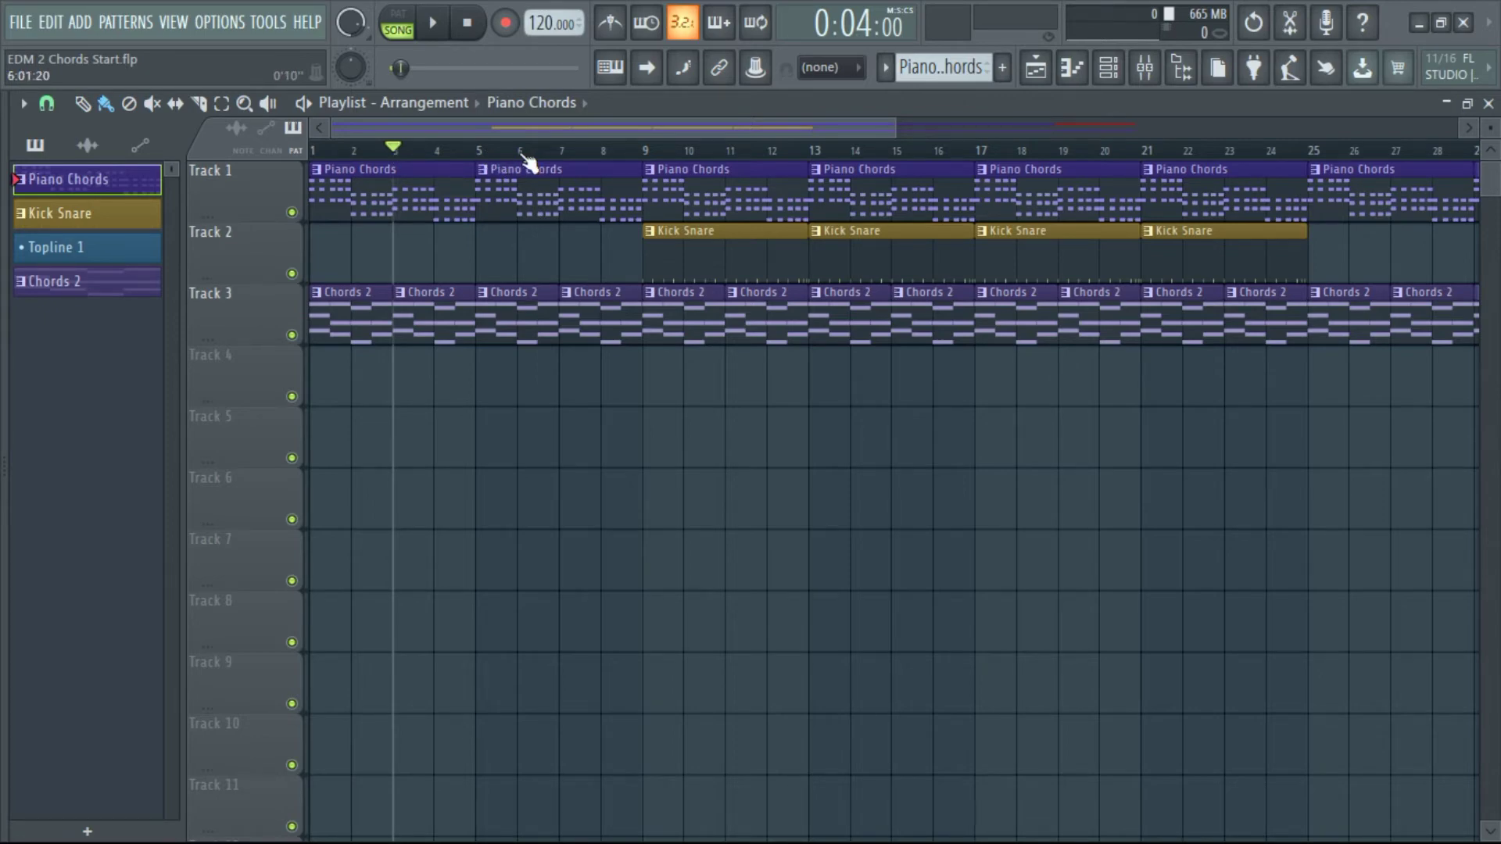
click(361, 156)
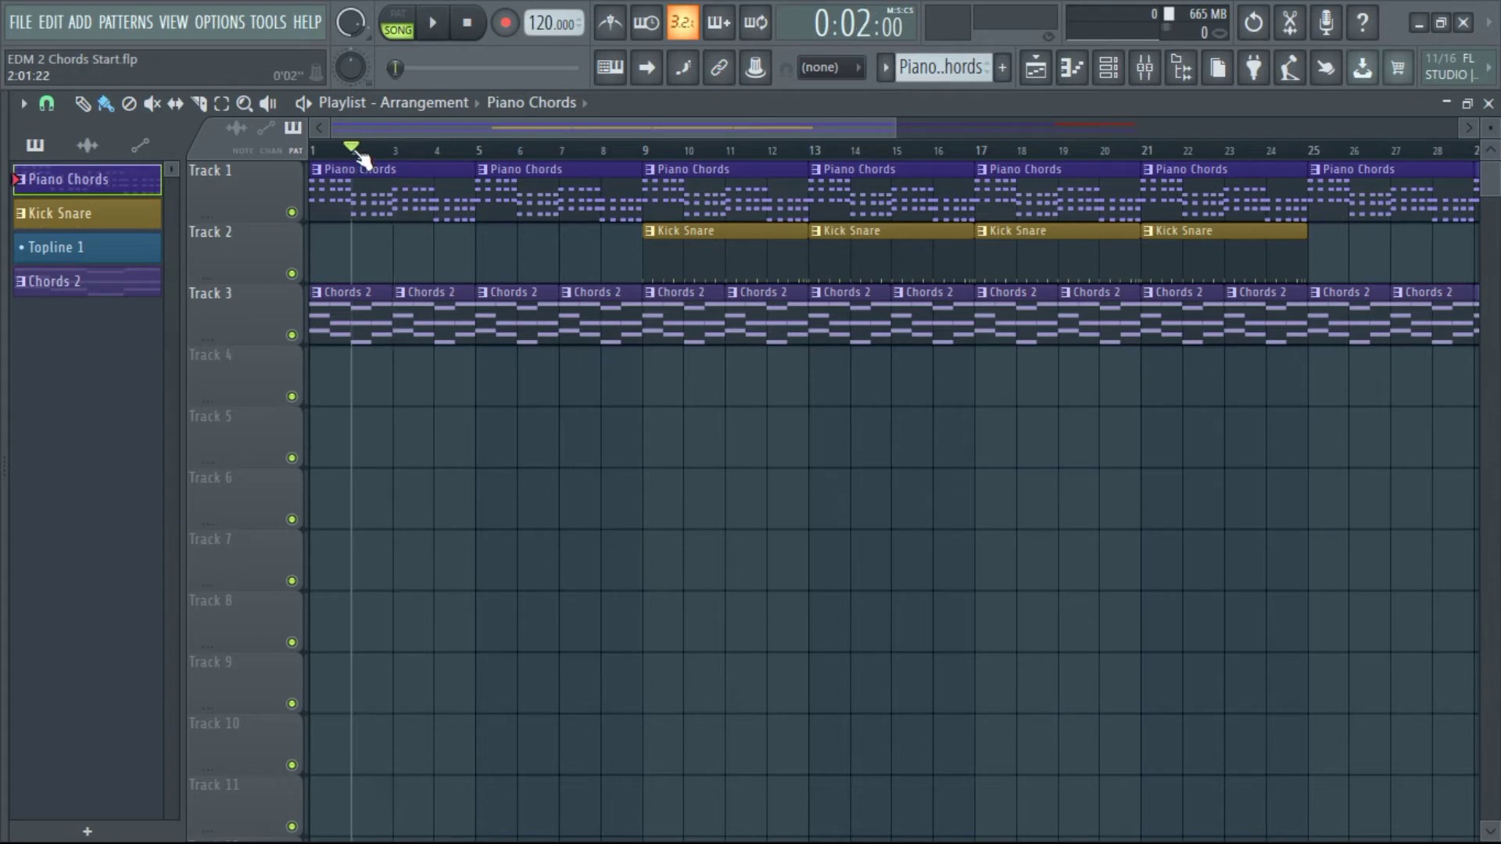
click(320, 154)
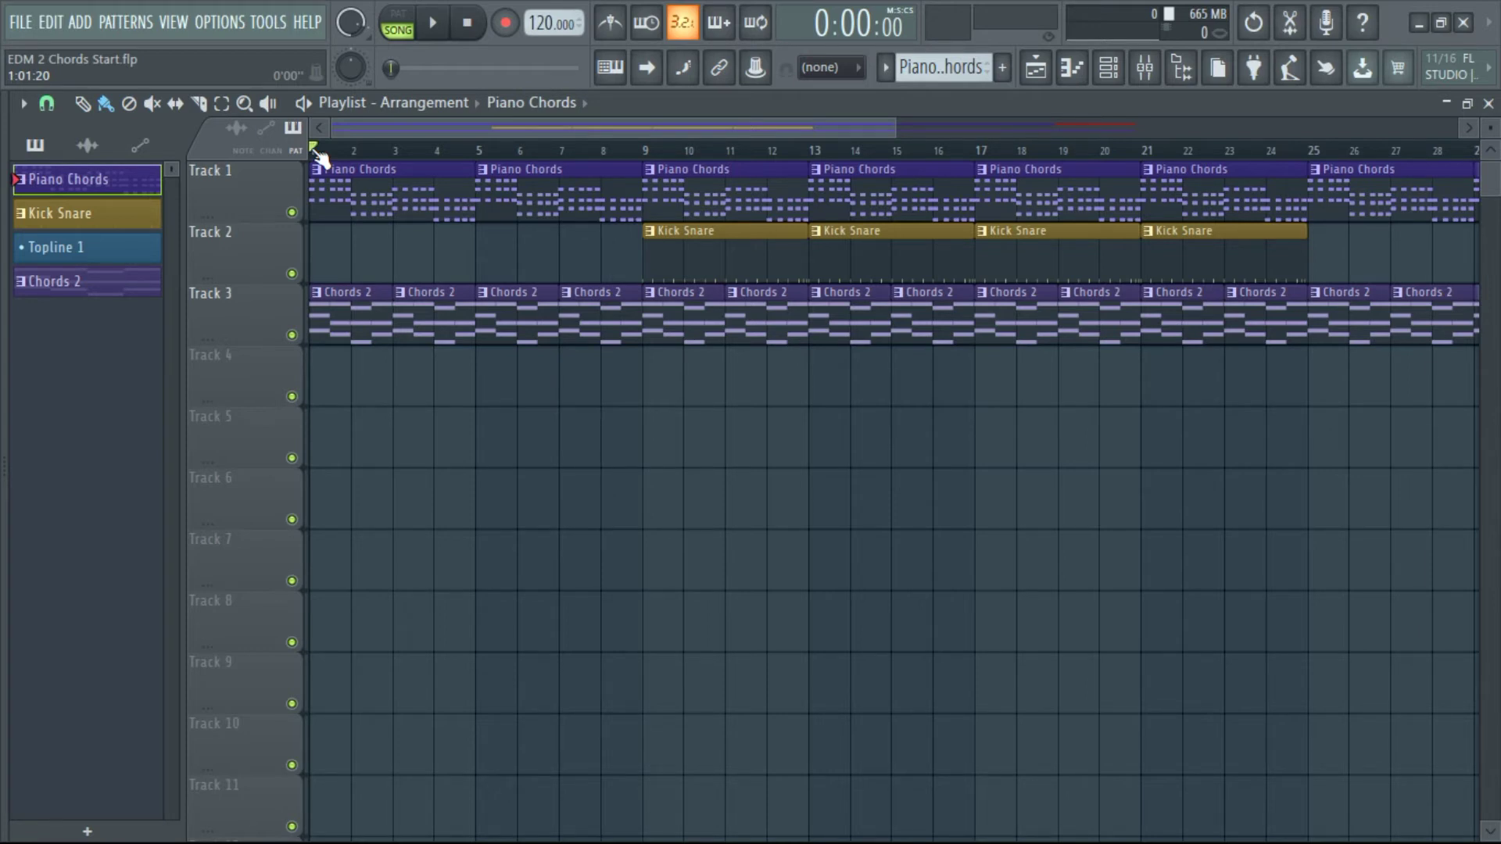
- Add a time marker named 'Intro' at bar 1 from the Playlist options' Time markers menu
click(24, 105)
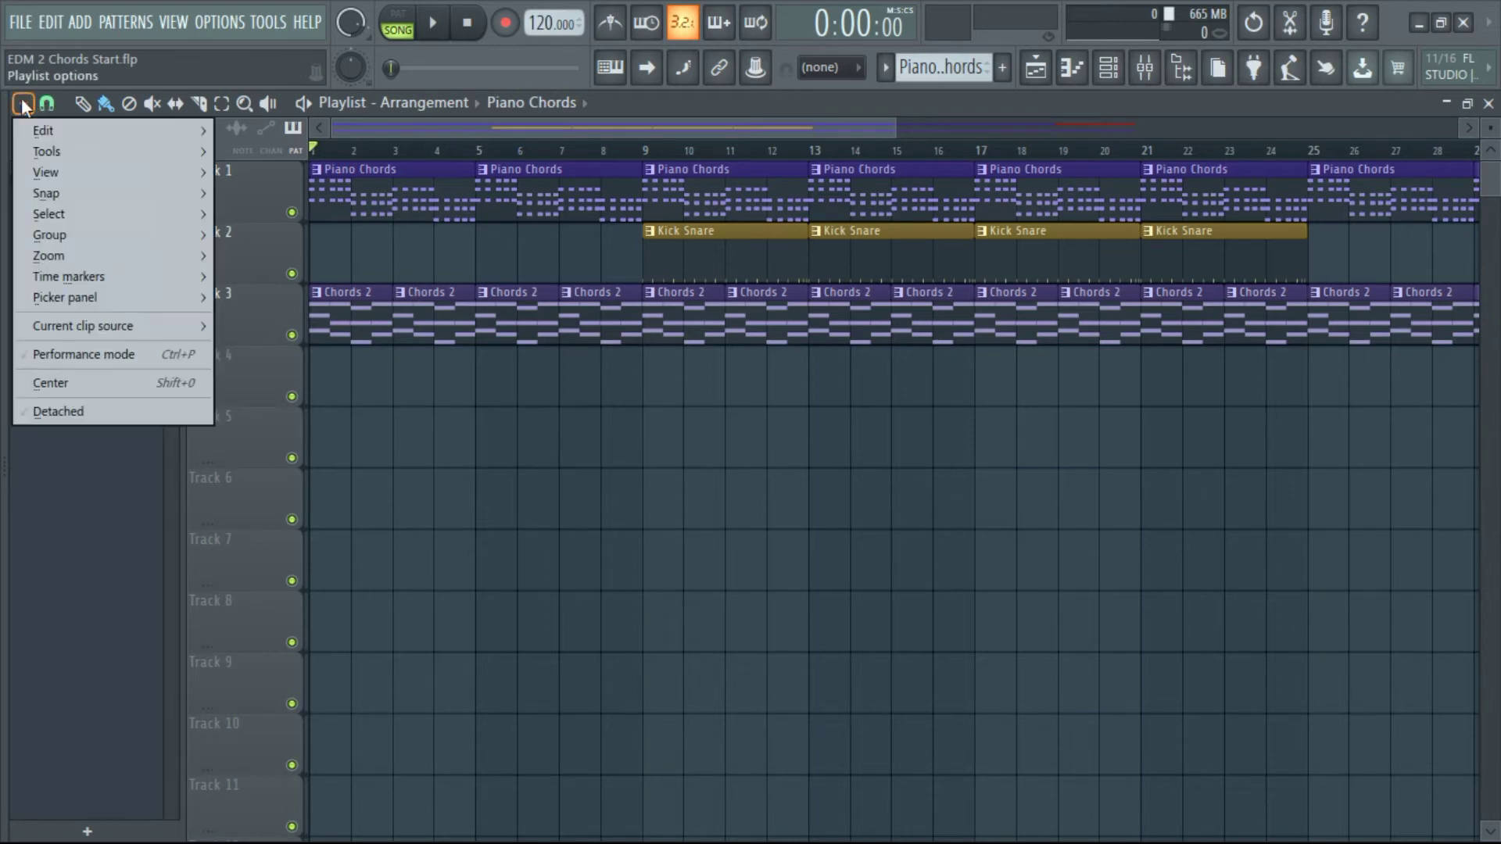
mouse_move(83, 273)
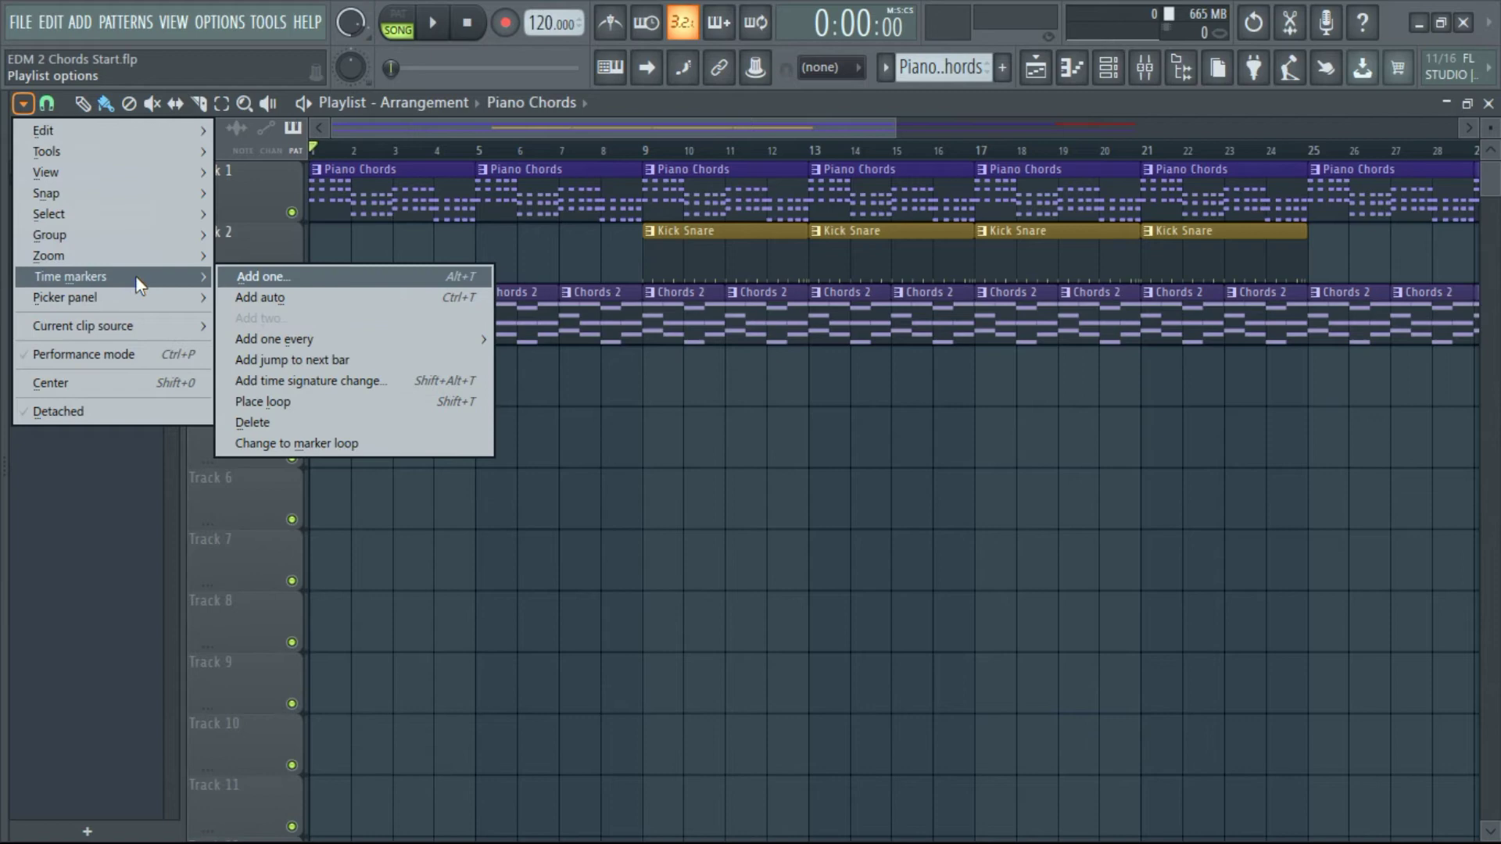
click(266, 276)
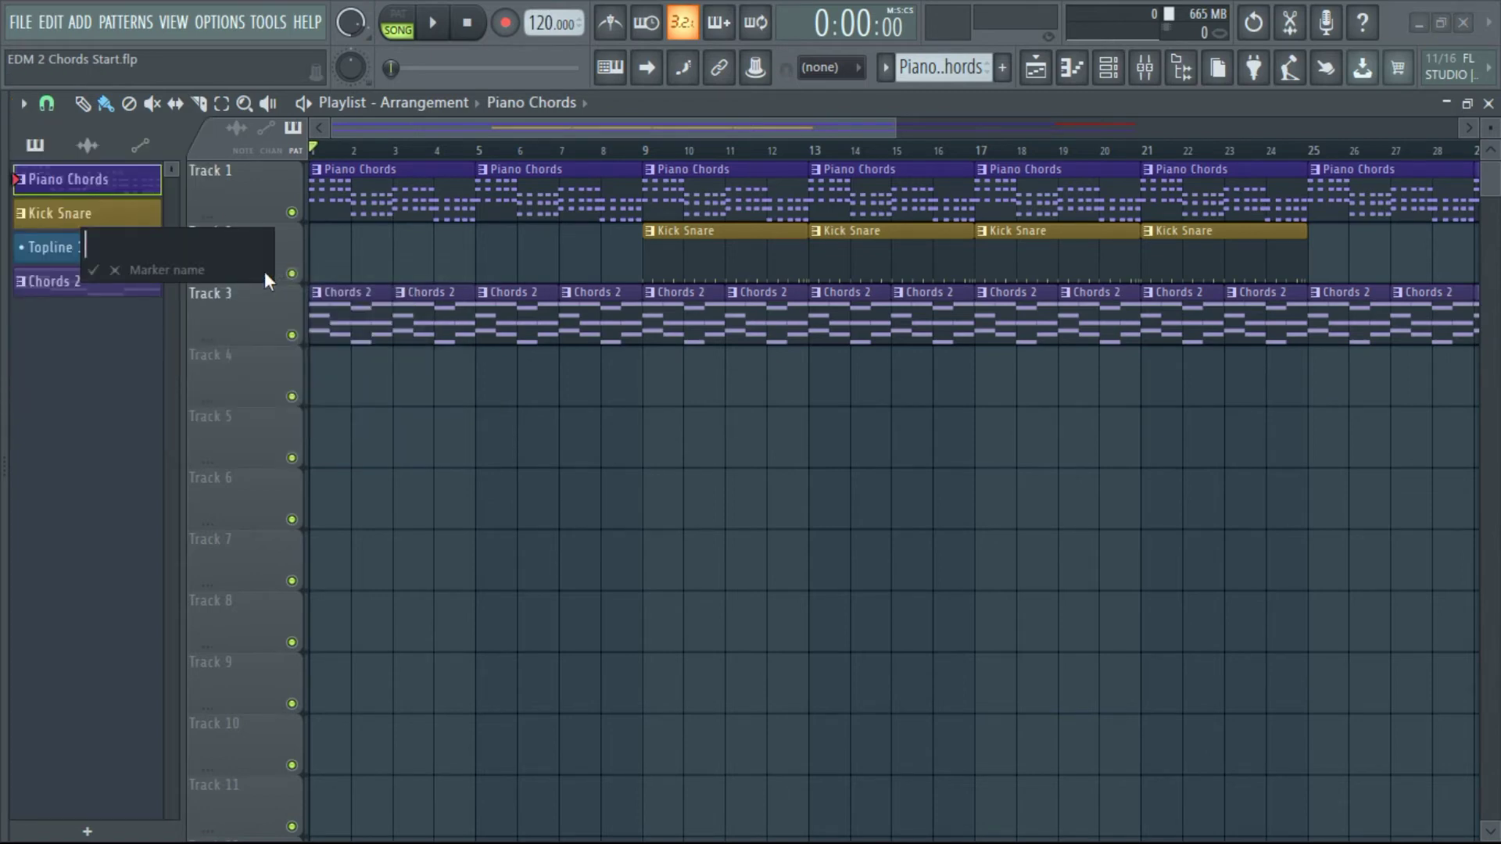
text(Intro)
click(96, 268)
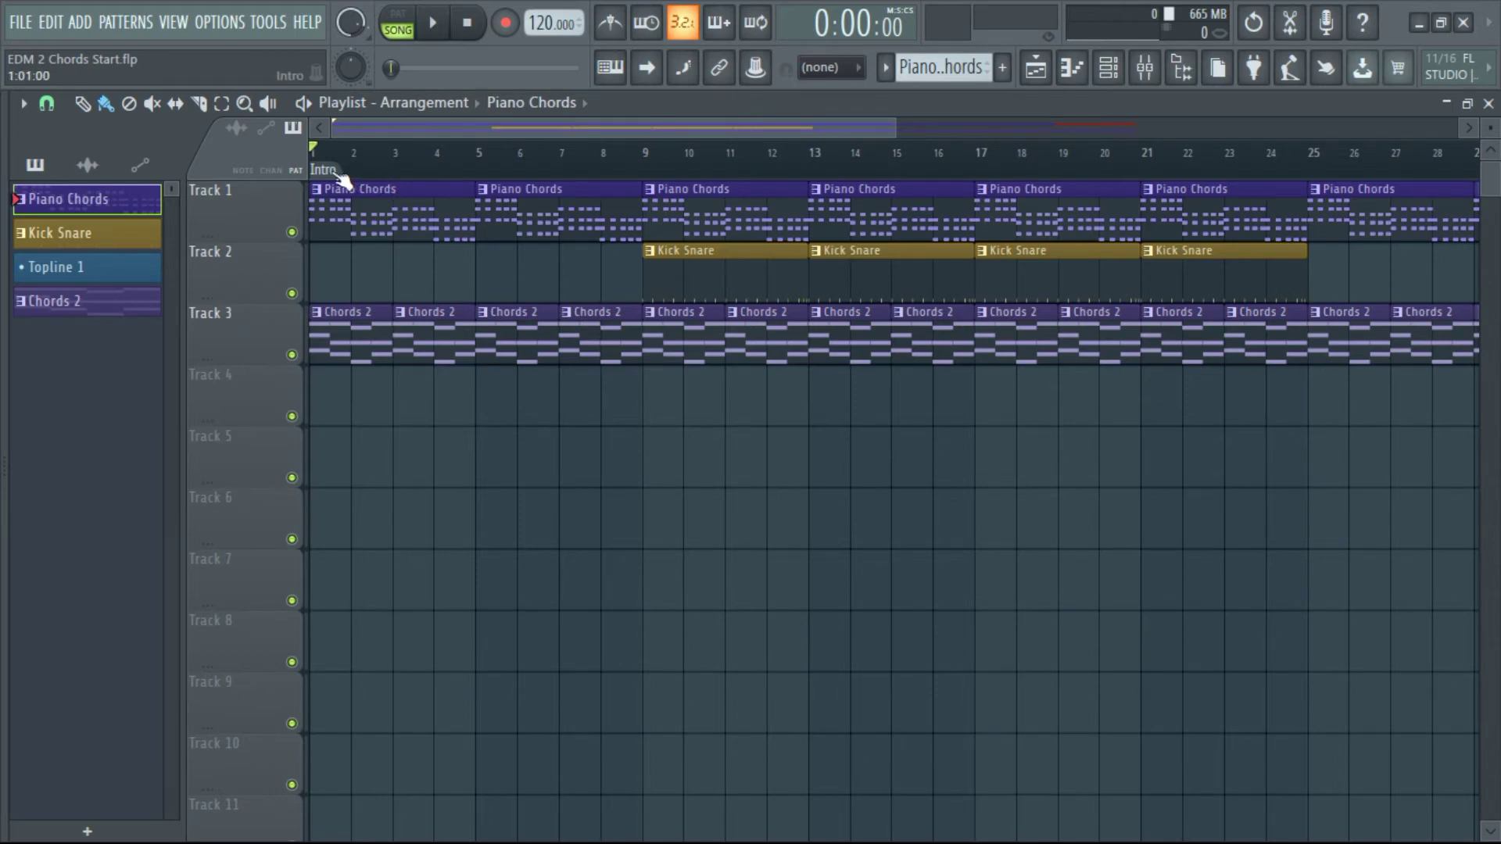
click(644, 165)
right_click(649, 170)
click(668, 173)
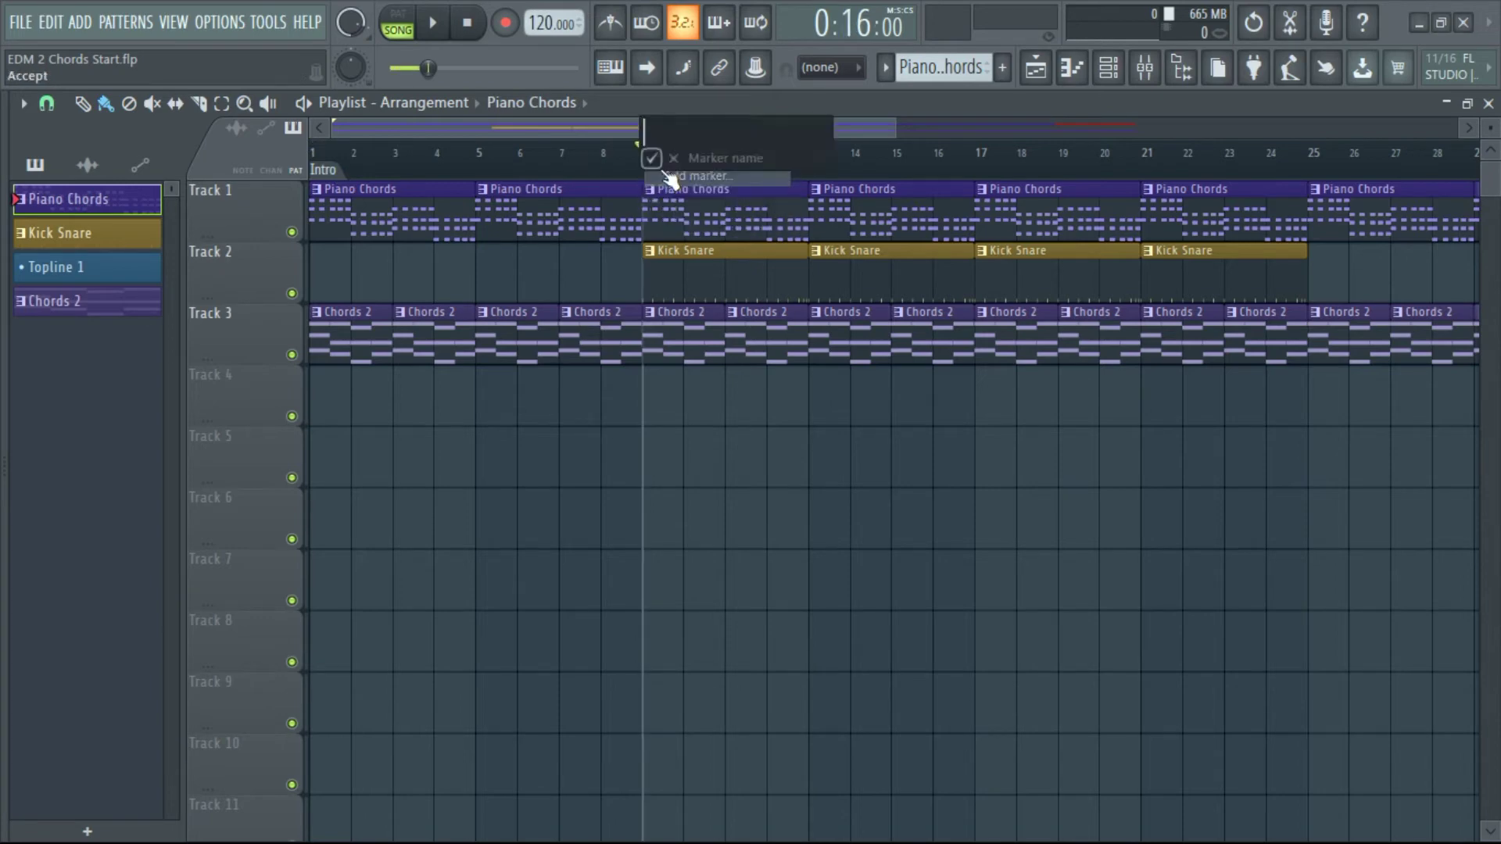
text(Verse)
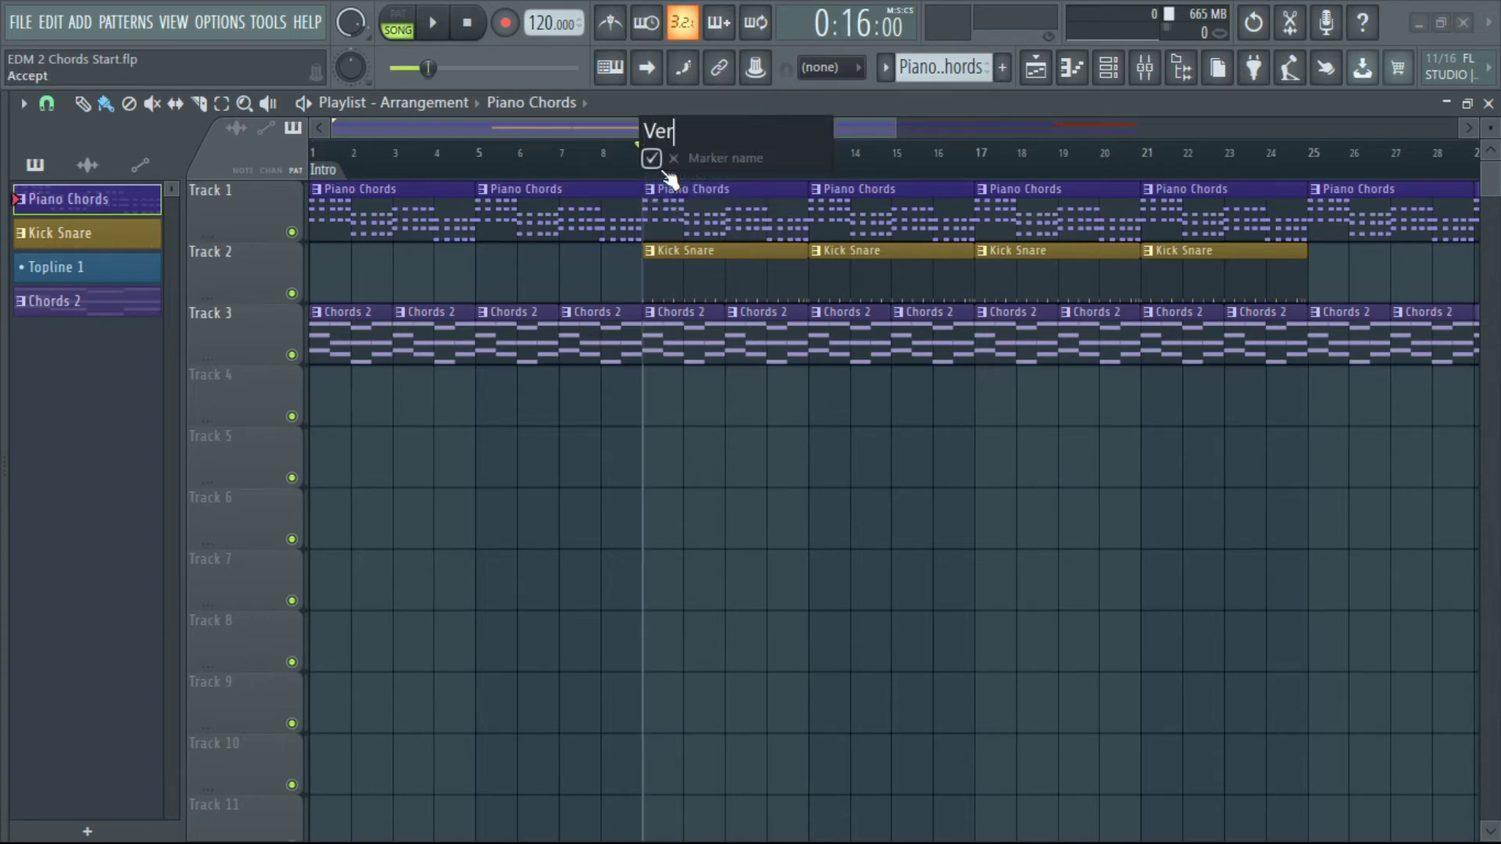
click(651, 158)
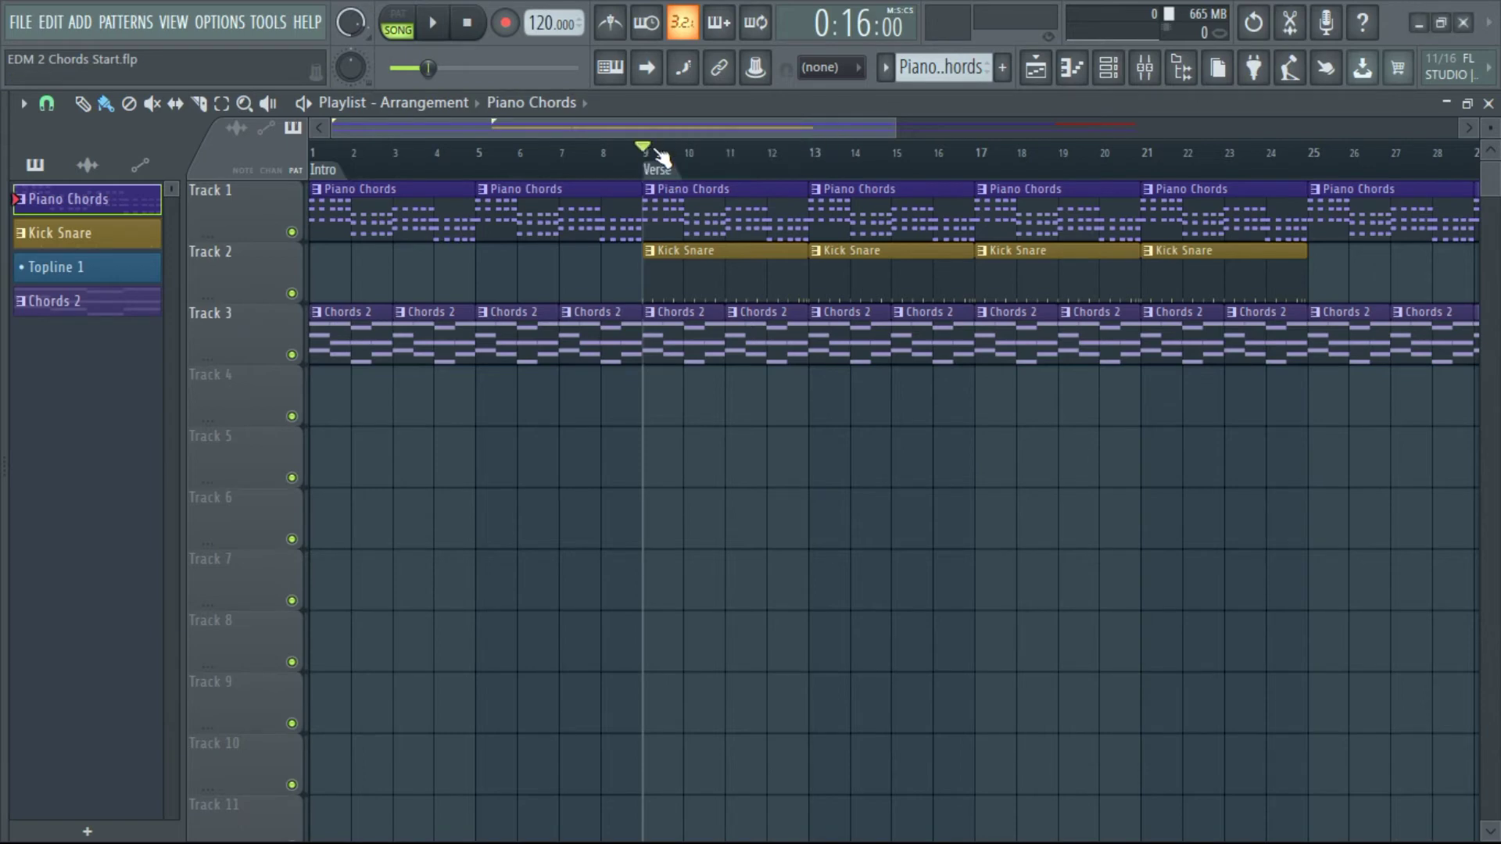
right_click(654, 168)
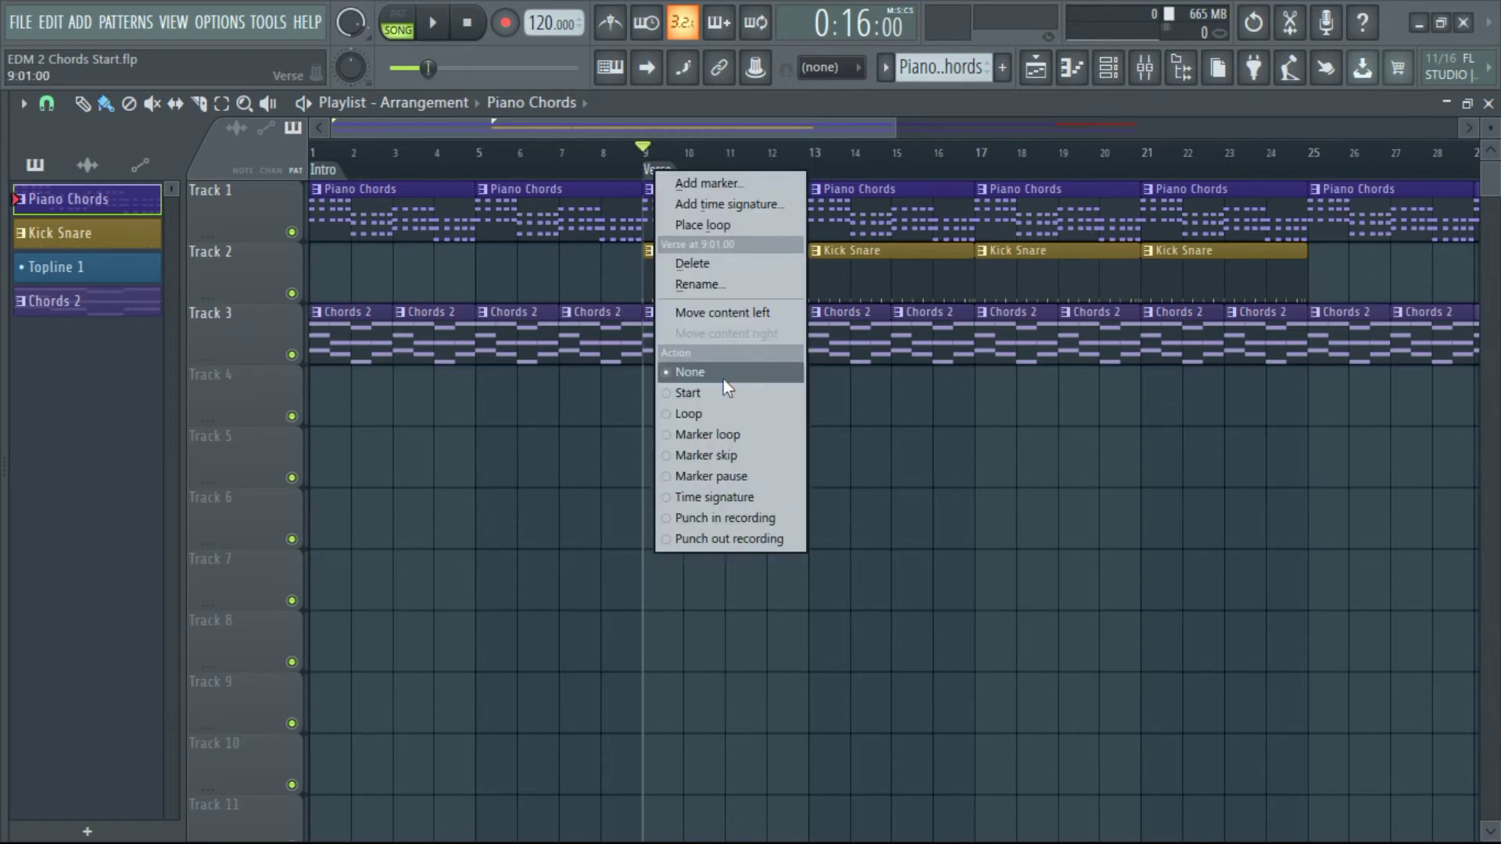
click(725, 269)
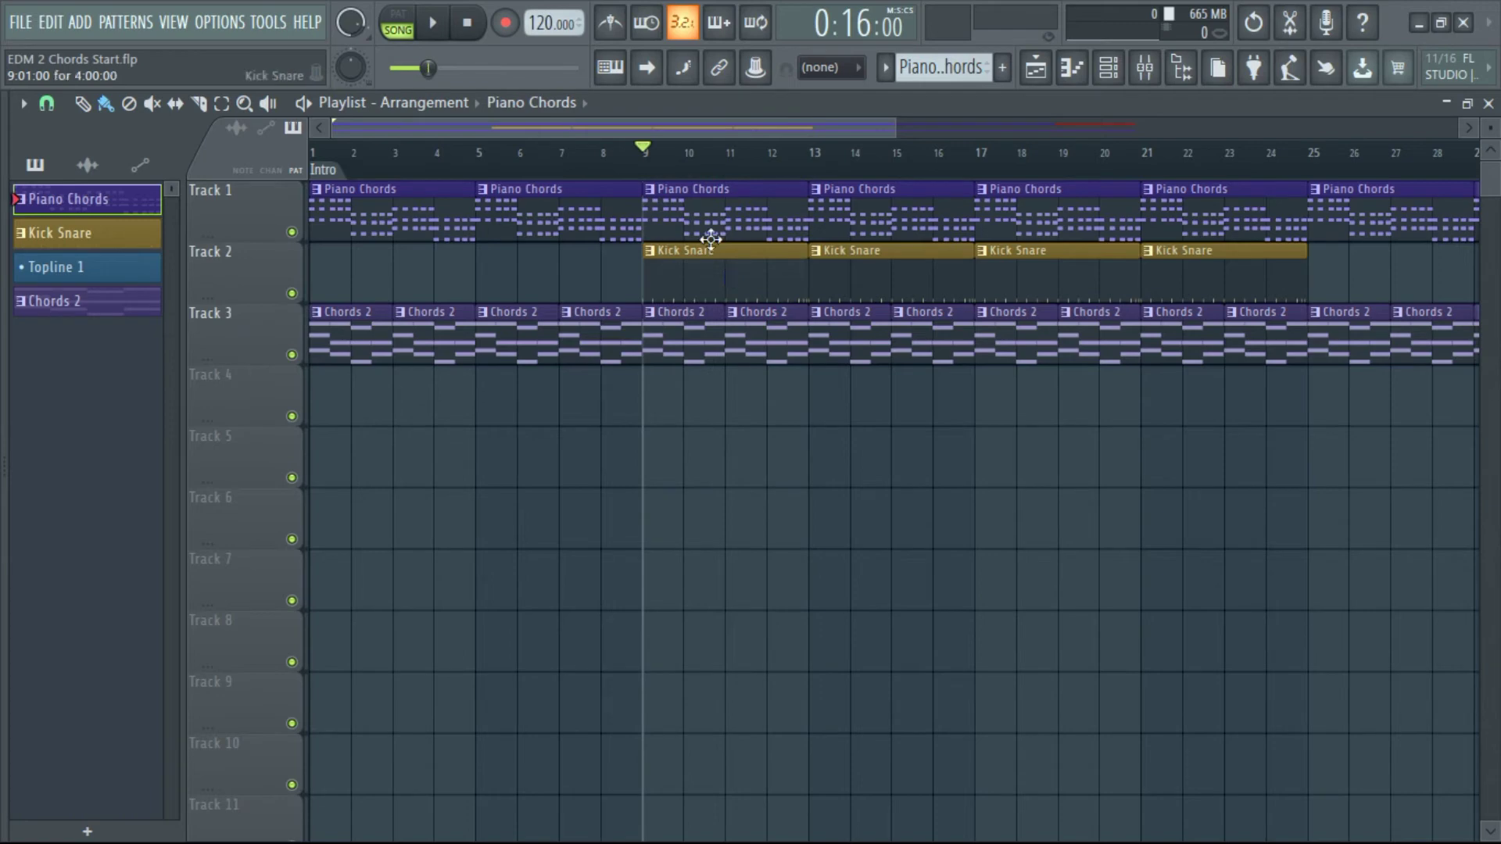
- Start a 'Verse 1' marker at bar 9, then discard it without adding
right_click(647, 173)
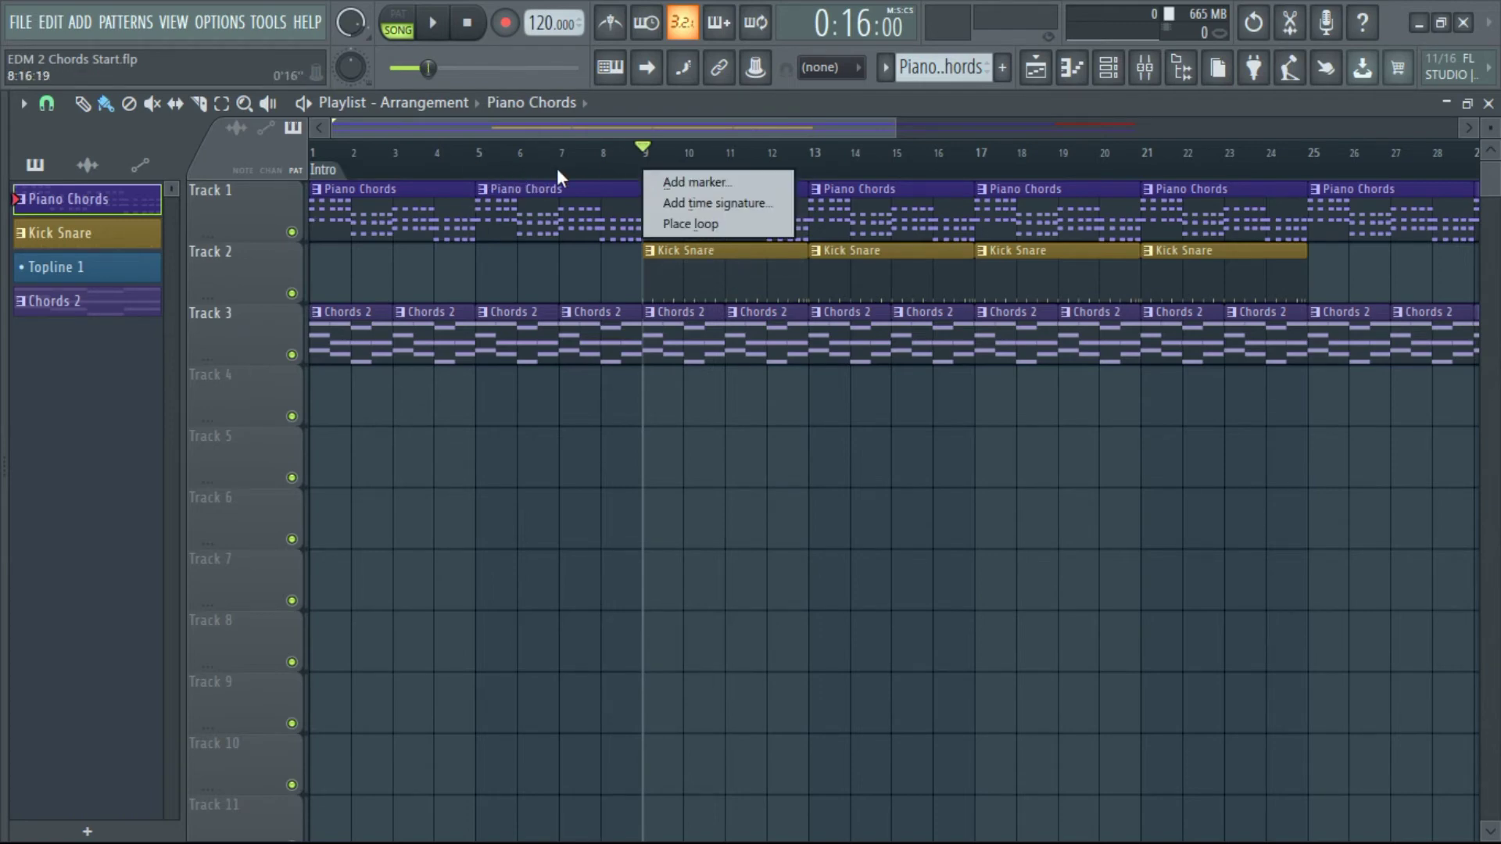
click(707, 182)
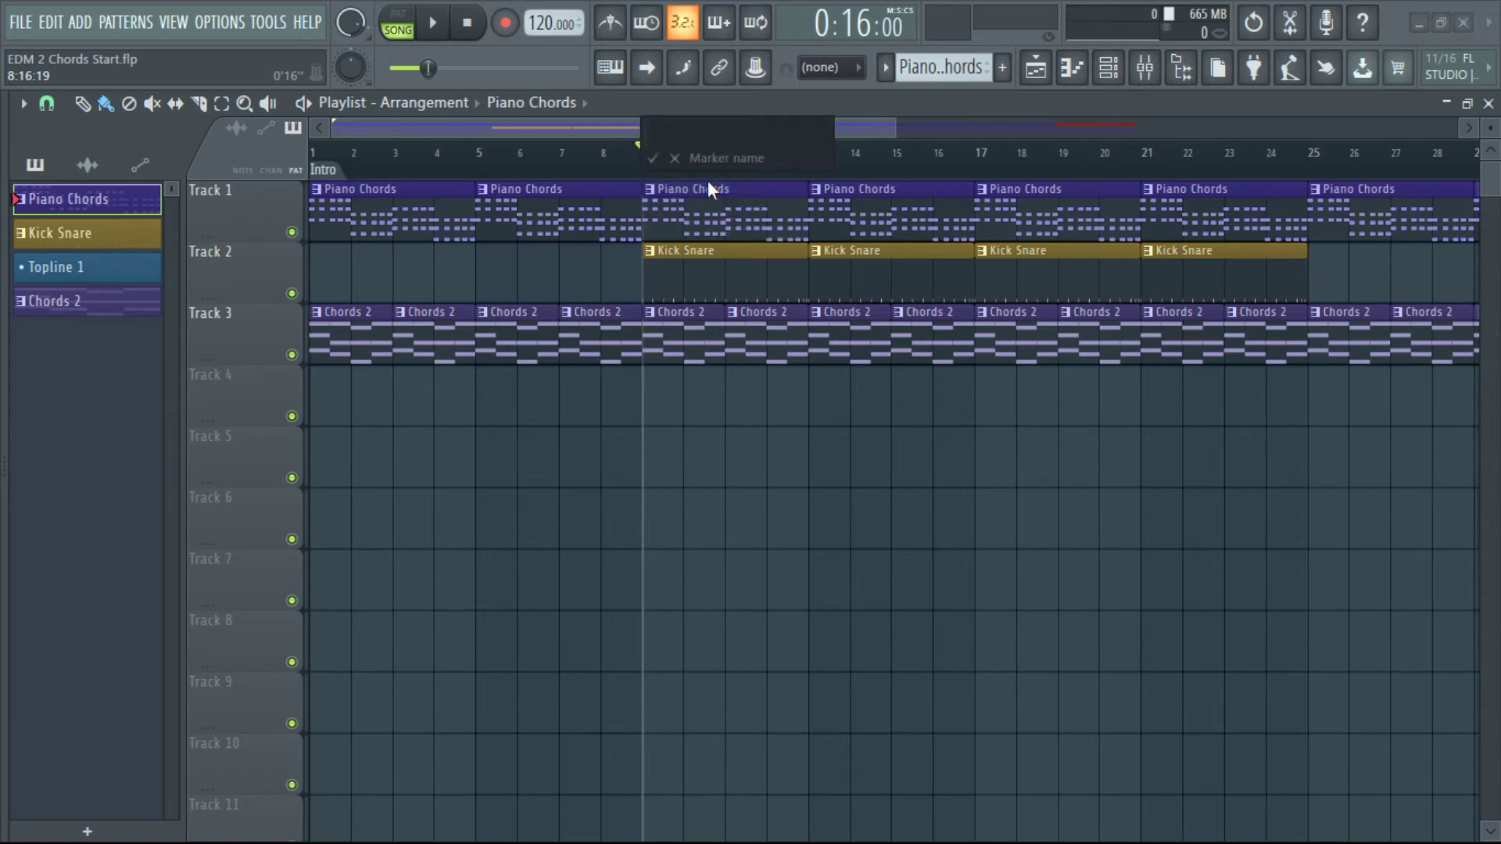
text(Verse 1)
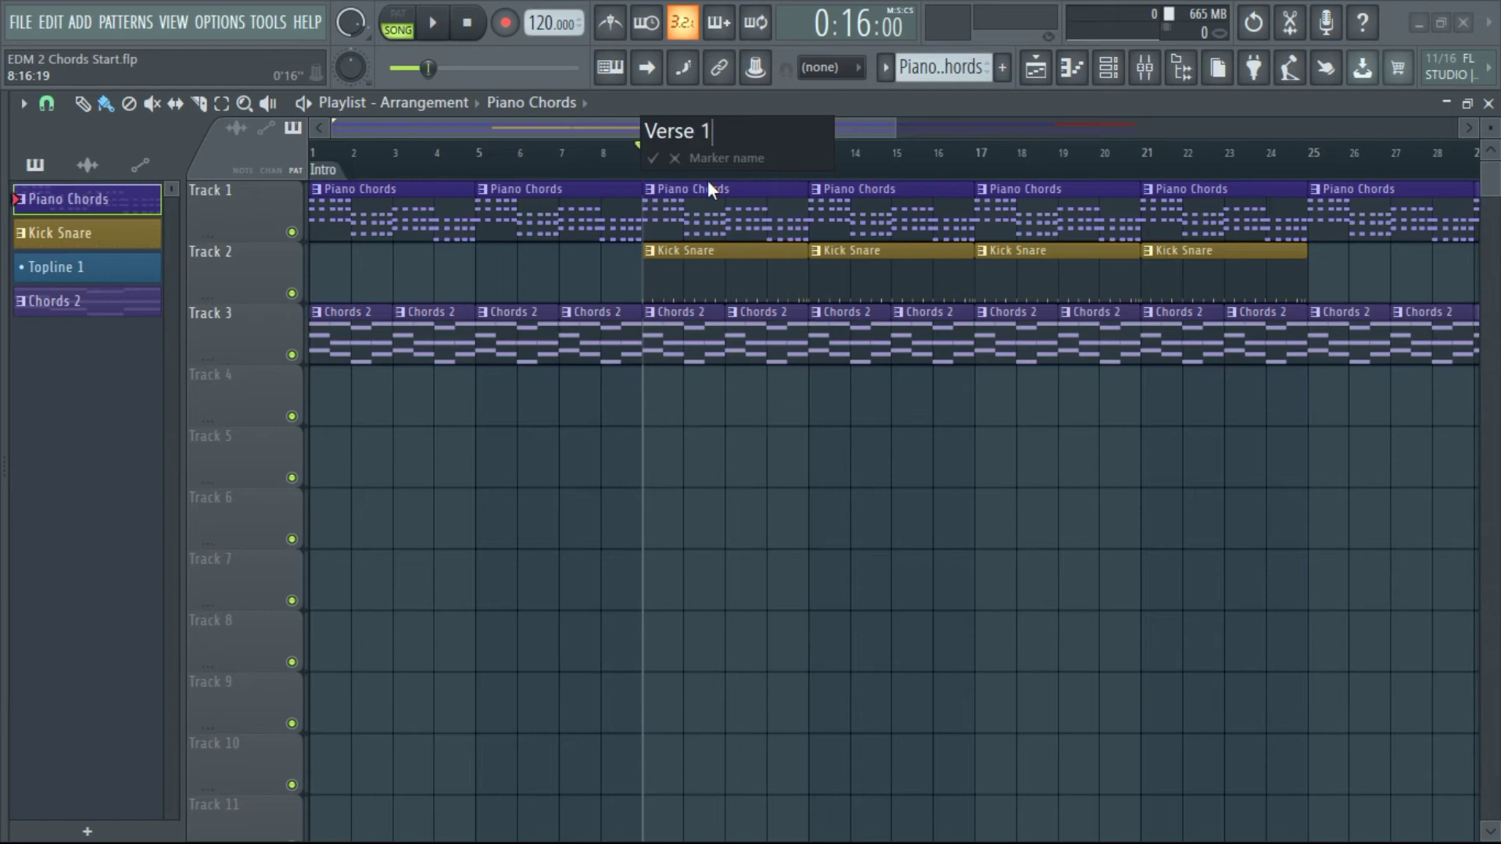
click(673, 159)
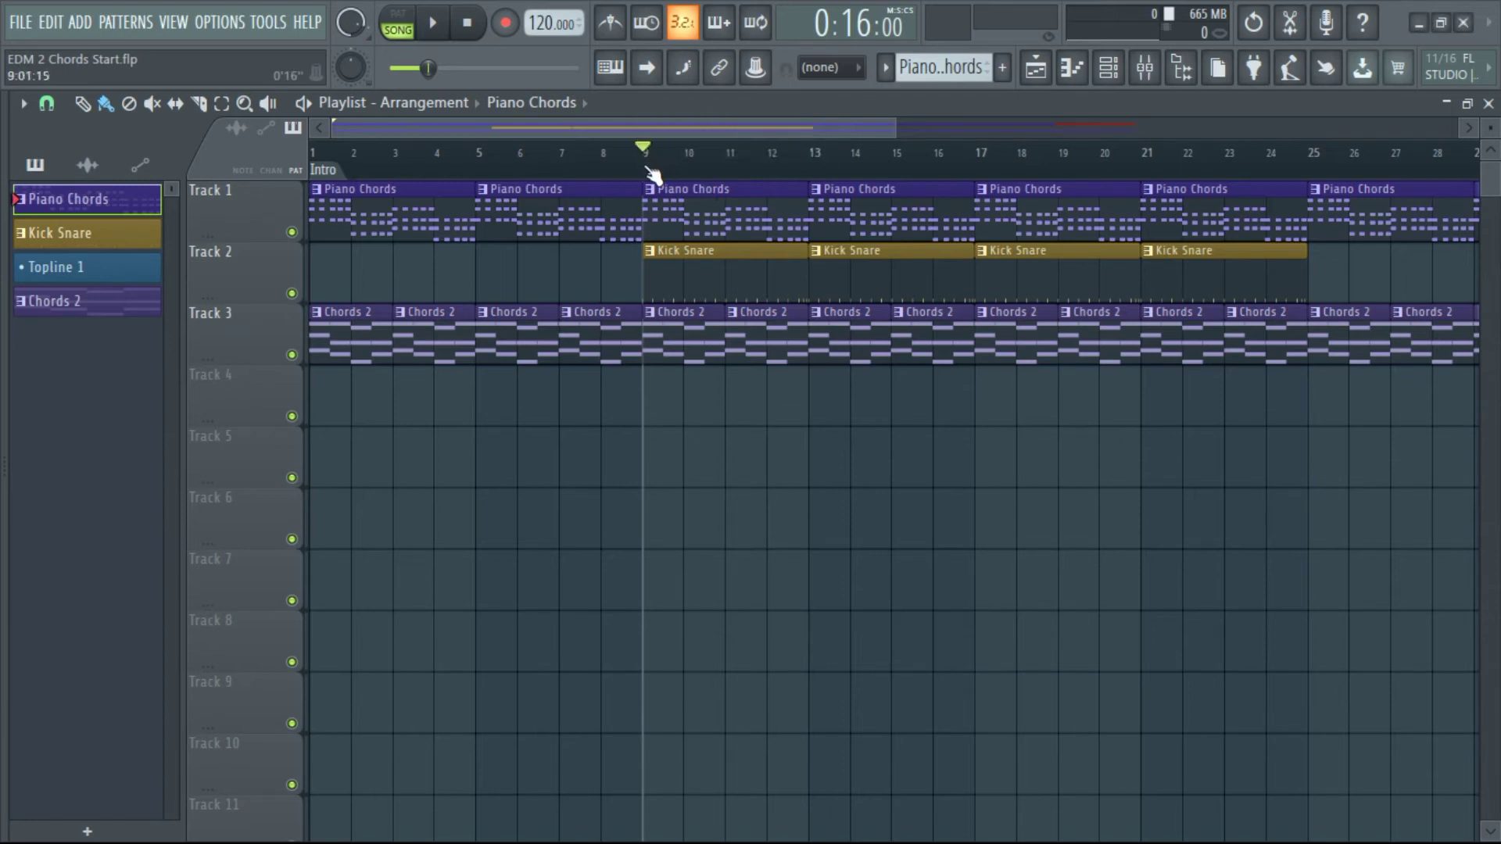
- Add a 'Break' marker at bar 9 and play from there
right_click(652, 173)
click(668, 182)
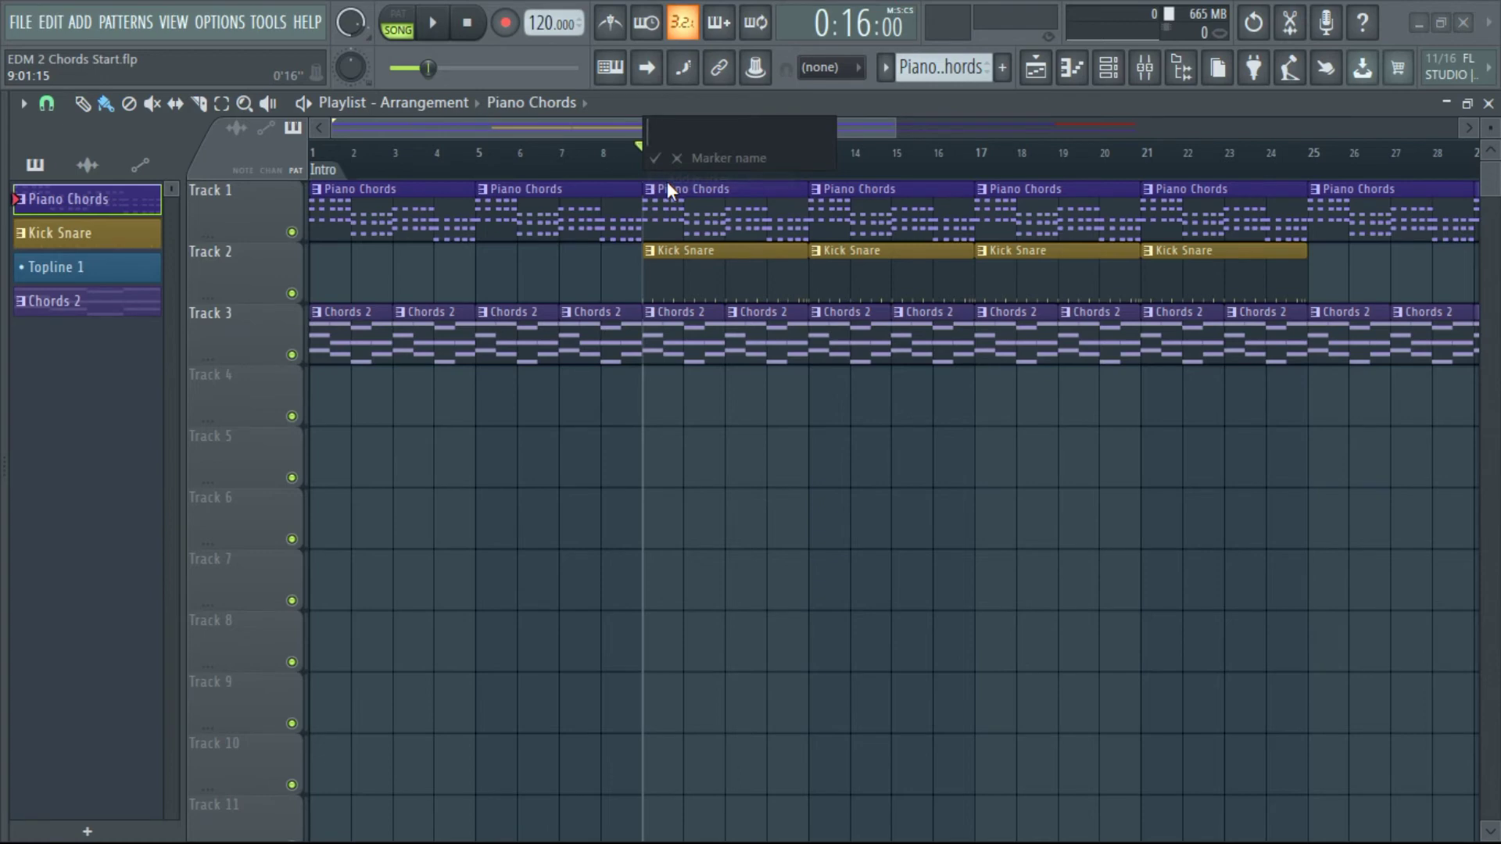
text(Break)
click(655, 158)
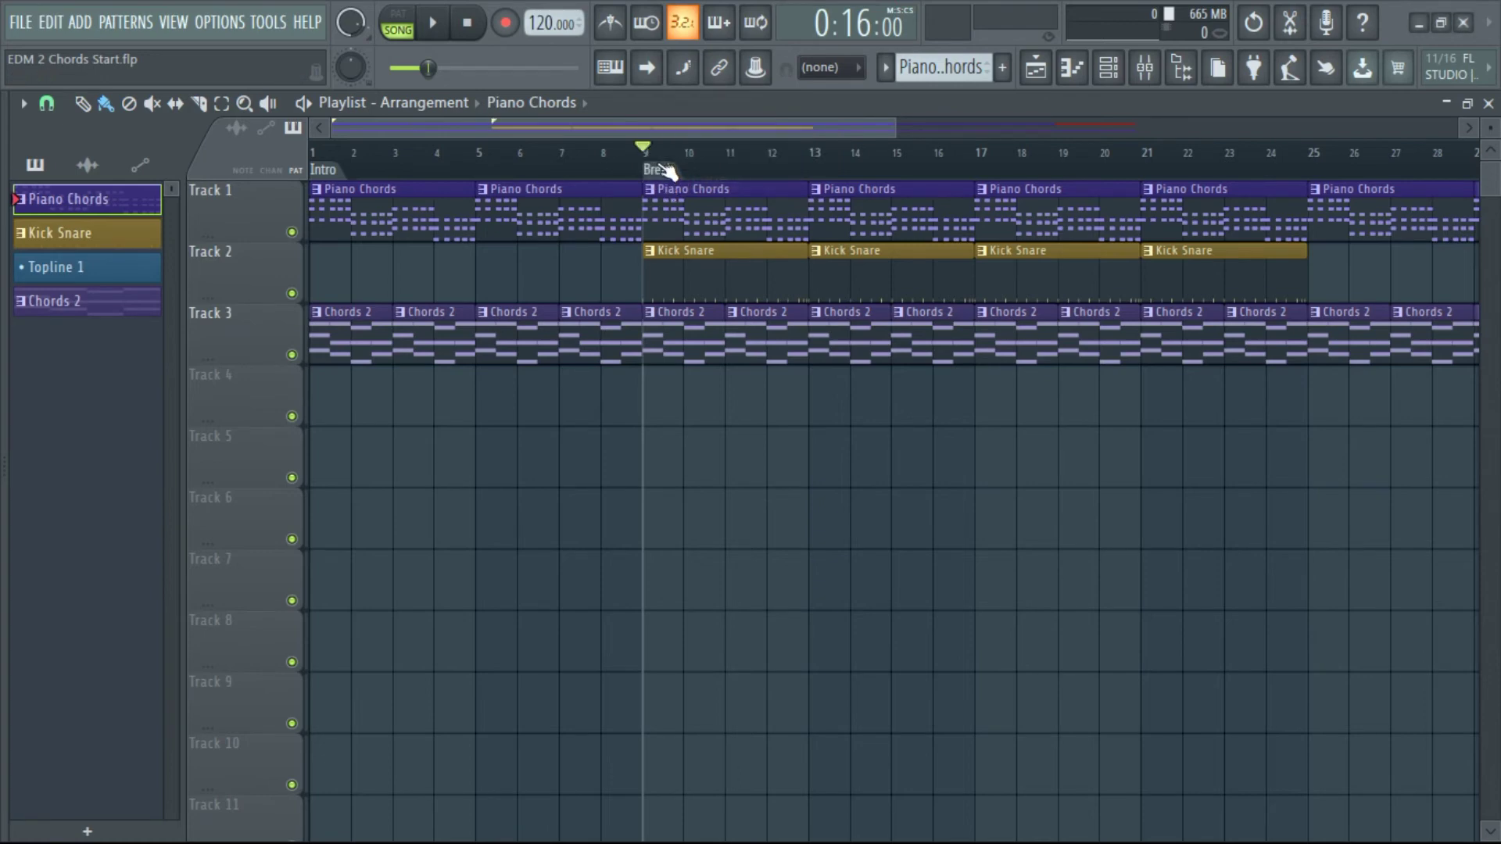
key(space)
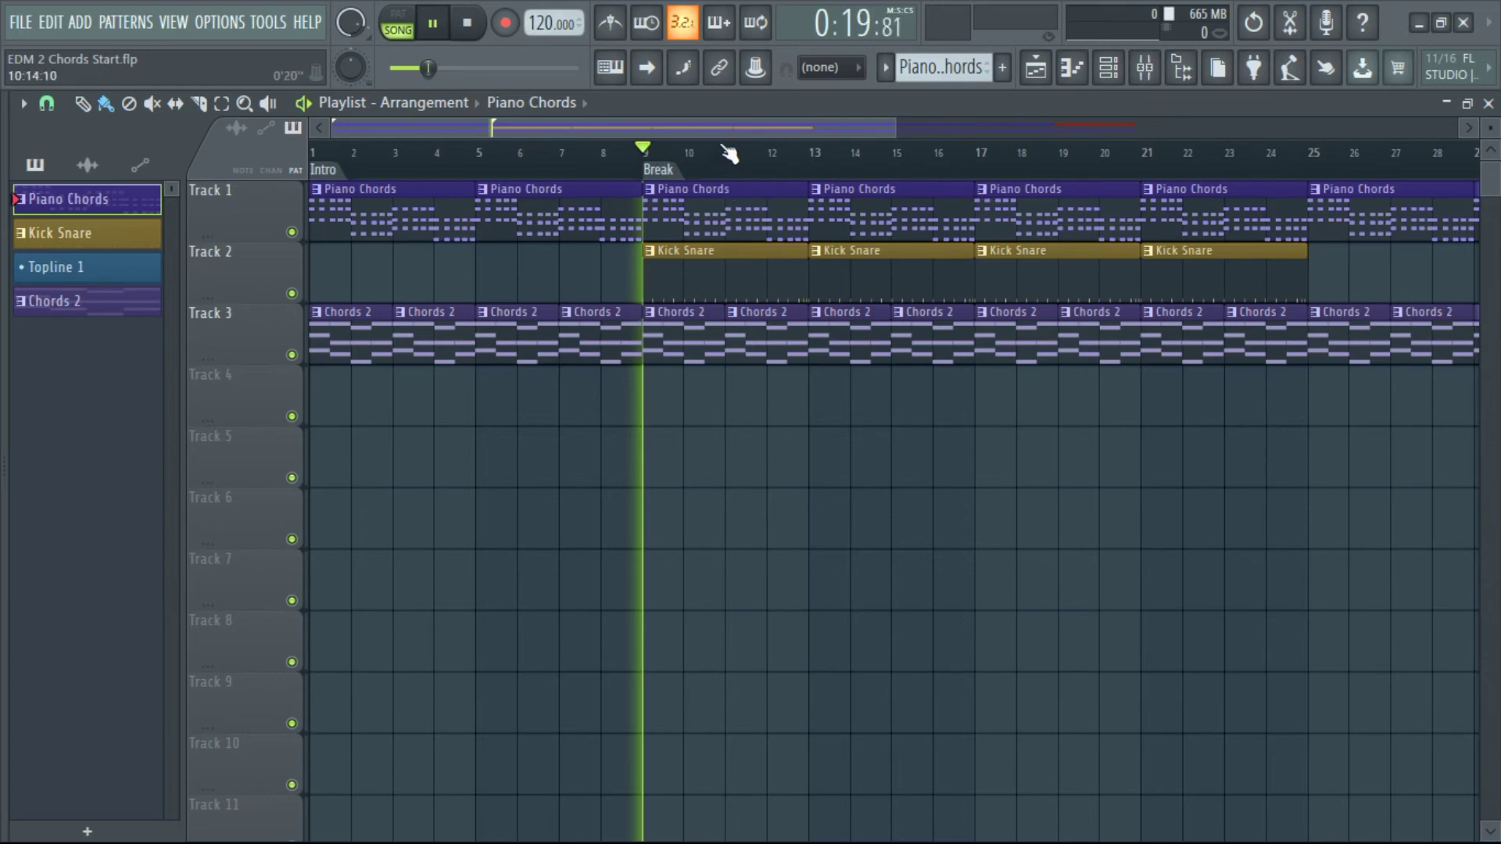
- Audition from bars 25 and 17, then add a 'Build' marker at bar 17
scroll(723, 148, right, 4)
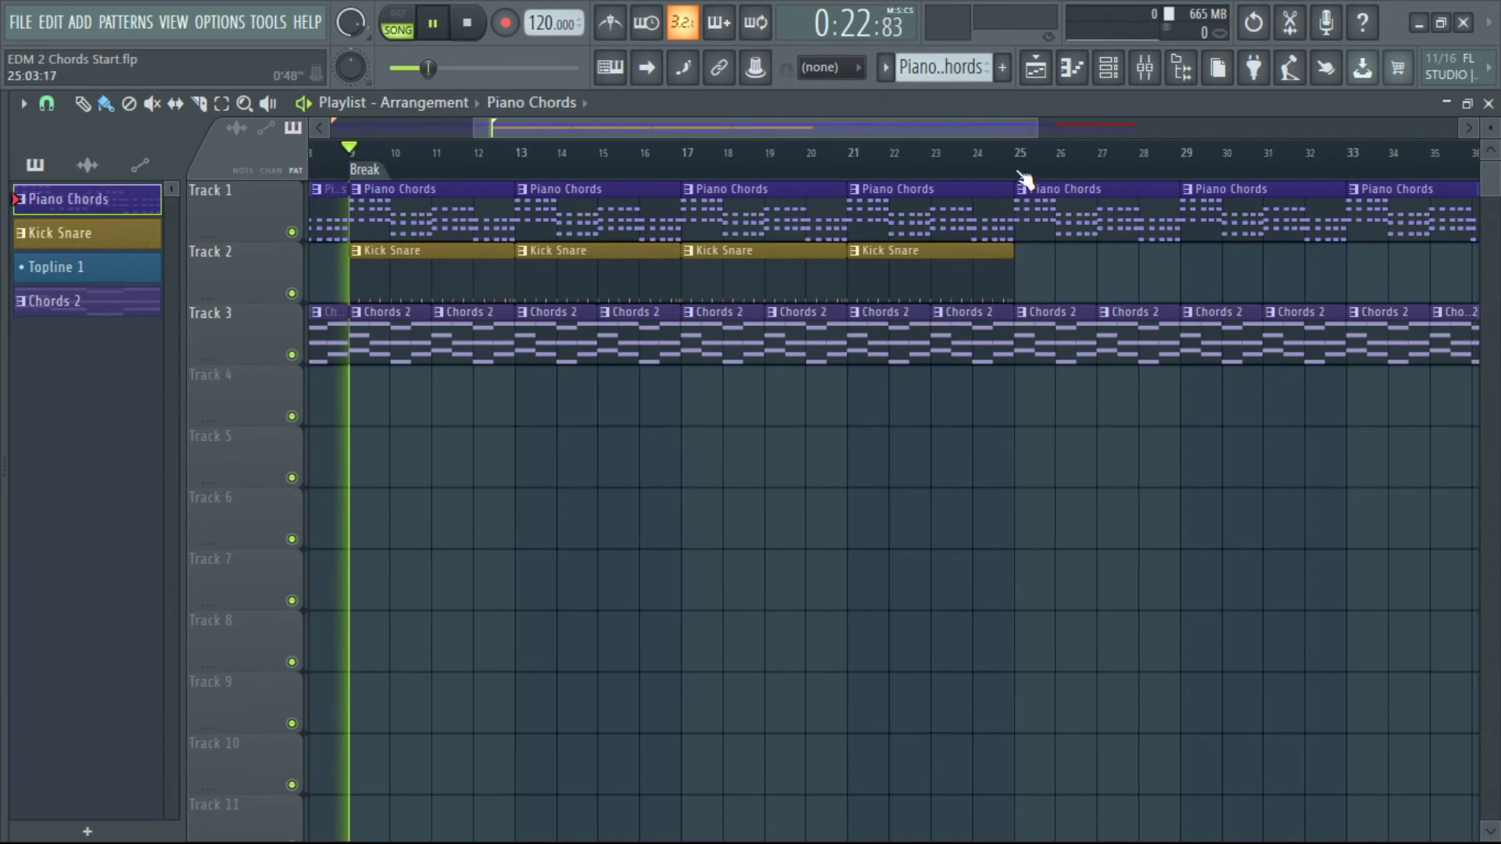
click(1017, 166)
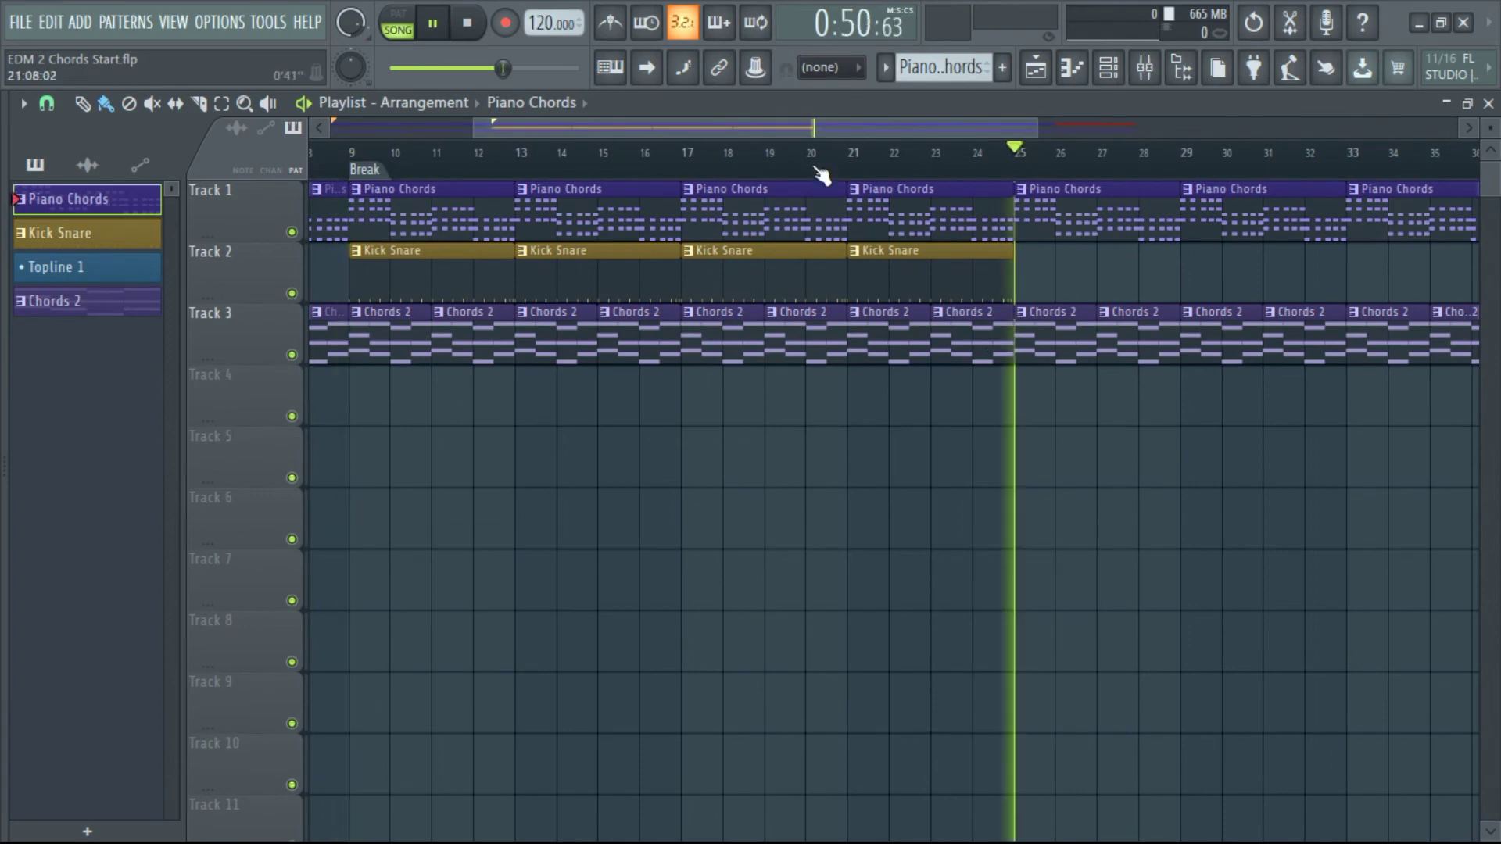
click(686, 167)
right_click(686, 169)
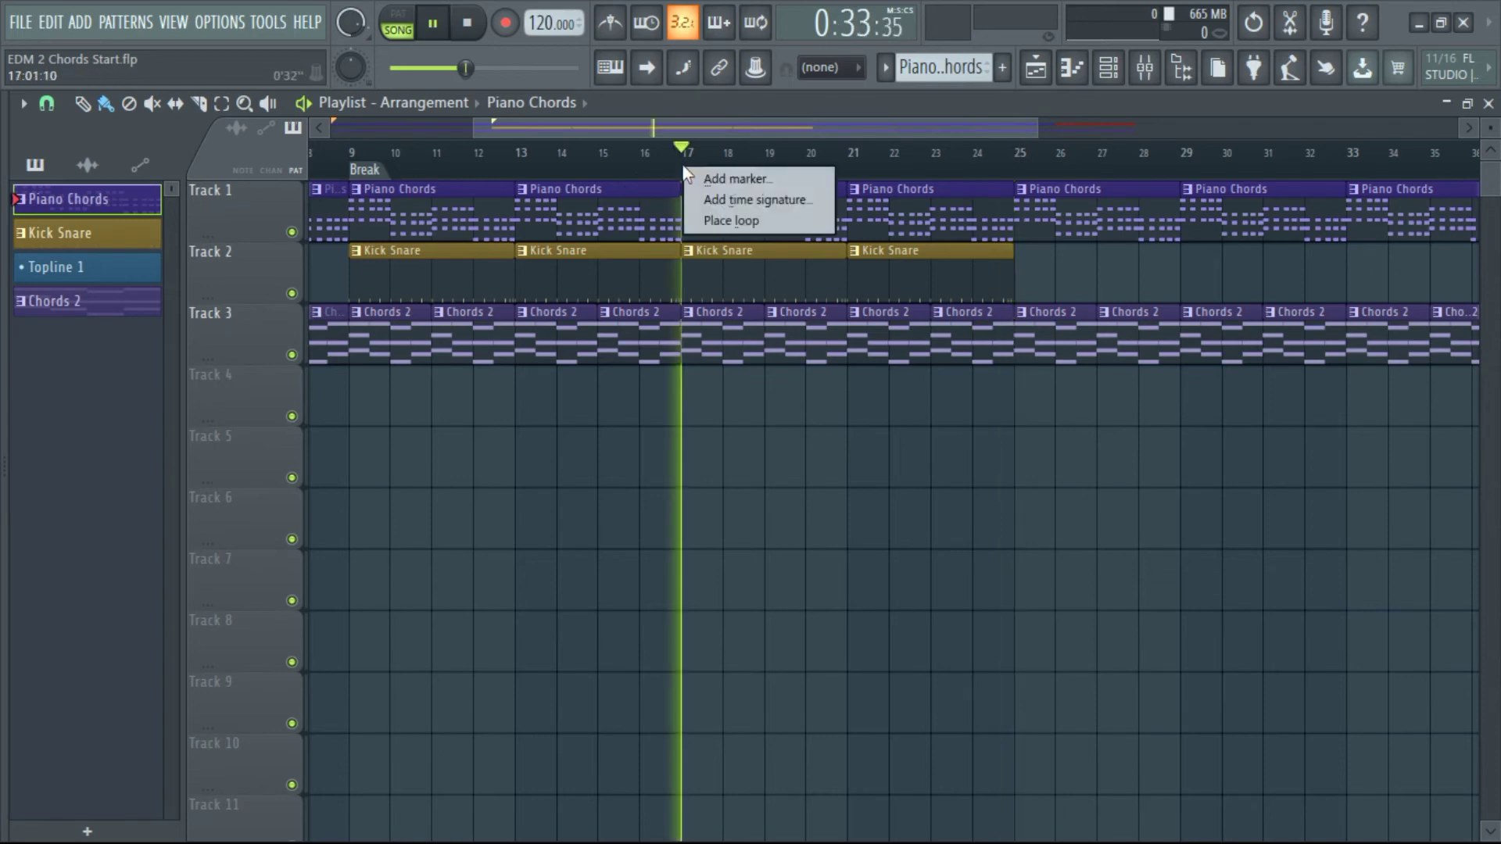
click(716, 186)
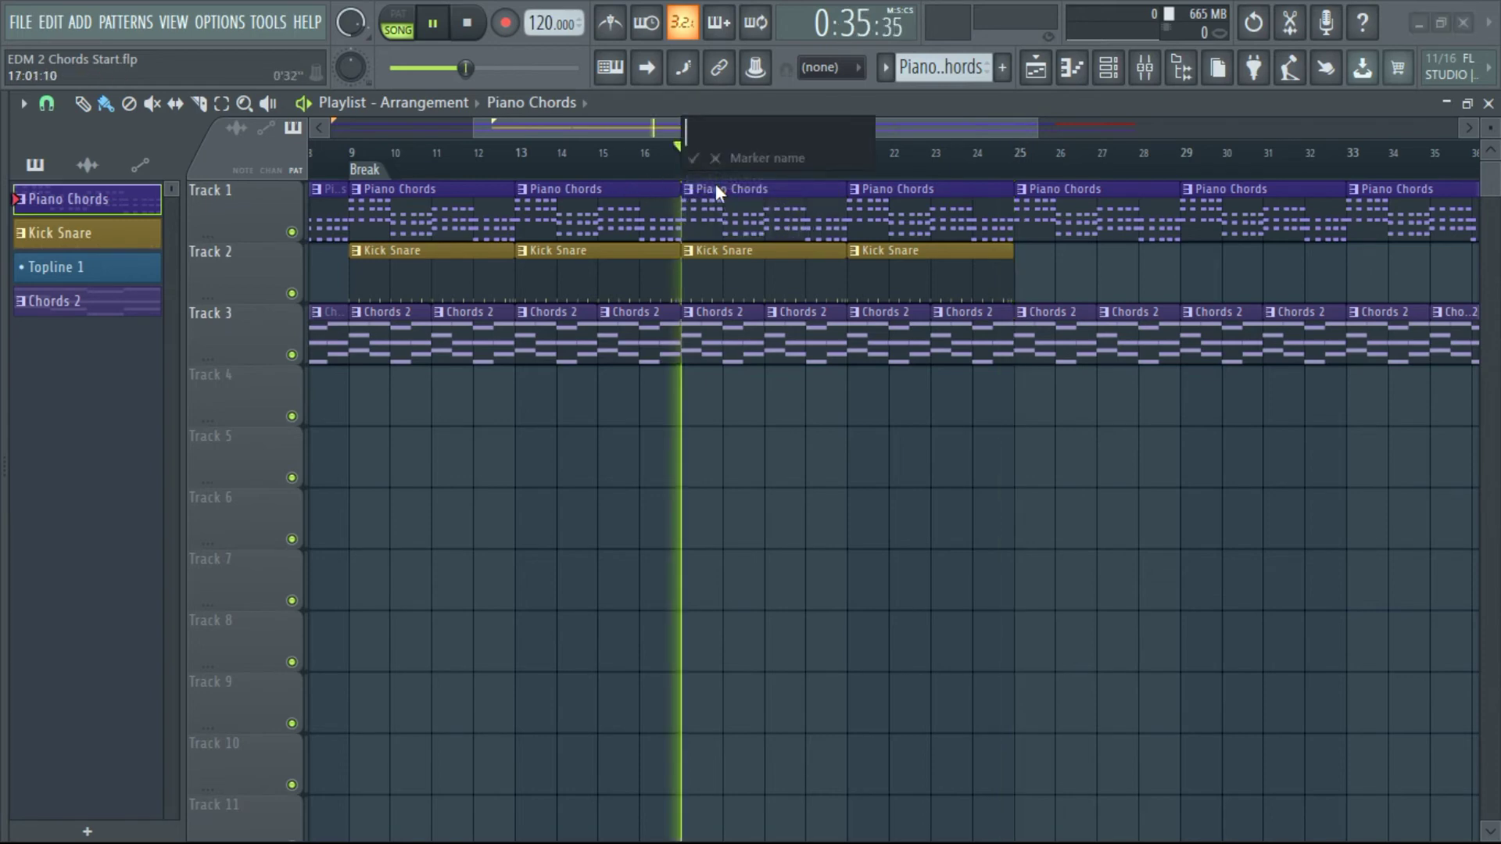
text(Build)
click(693, 158)
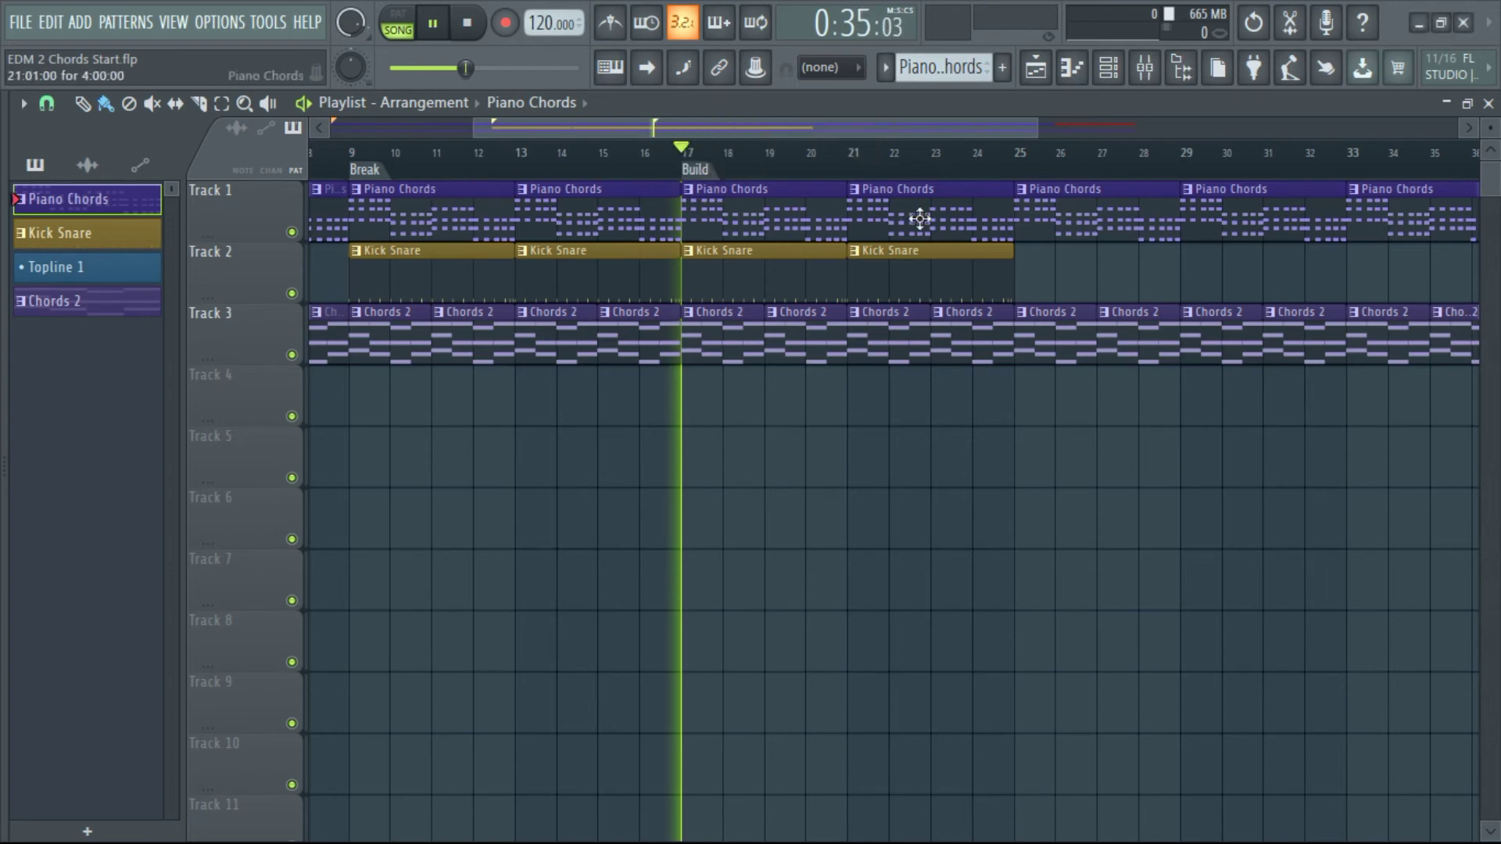
- Jump to bar 25, stop playback, and add a 'Drop' marker there
click(1018, 157)
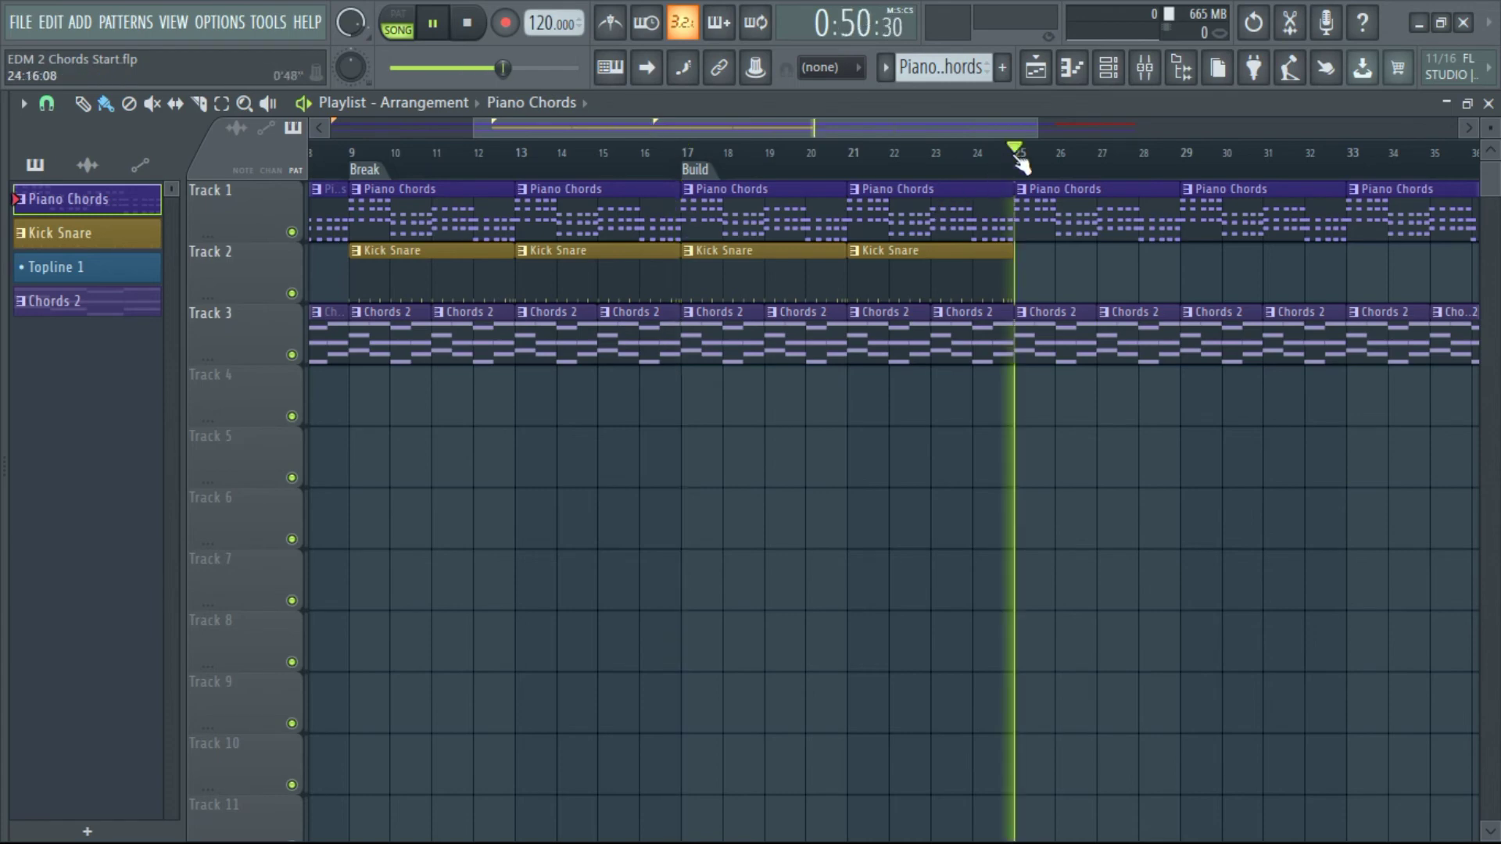
click(432, 23)
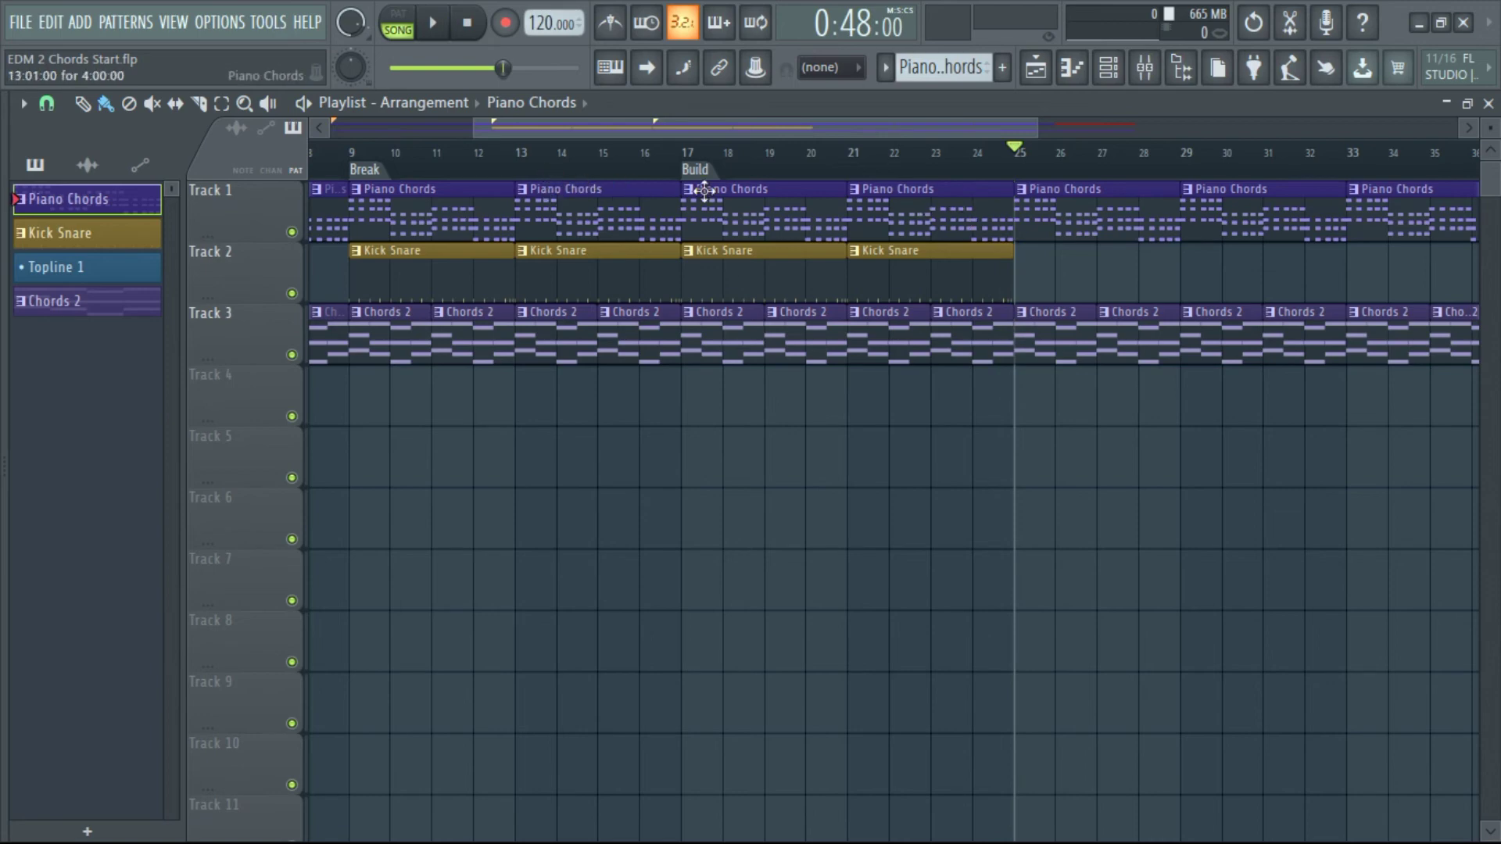
right_click(1014, 167)
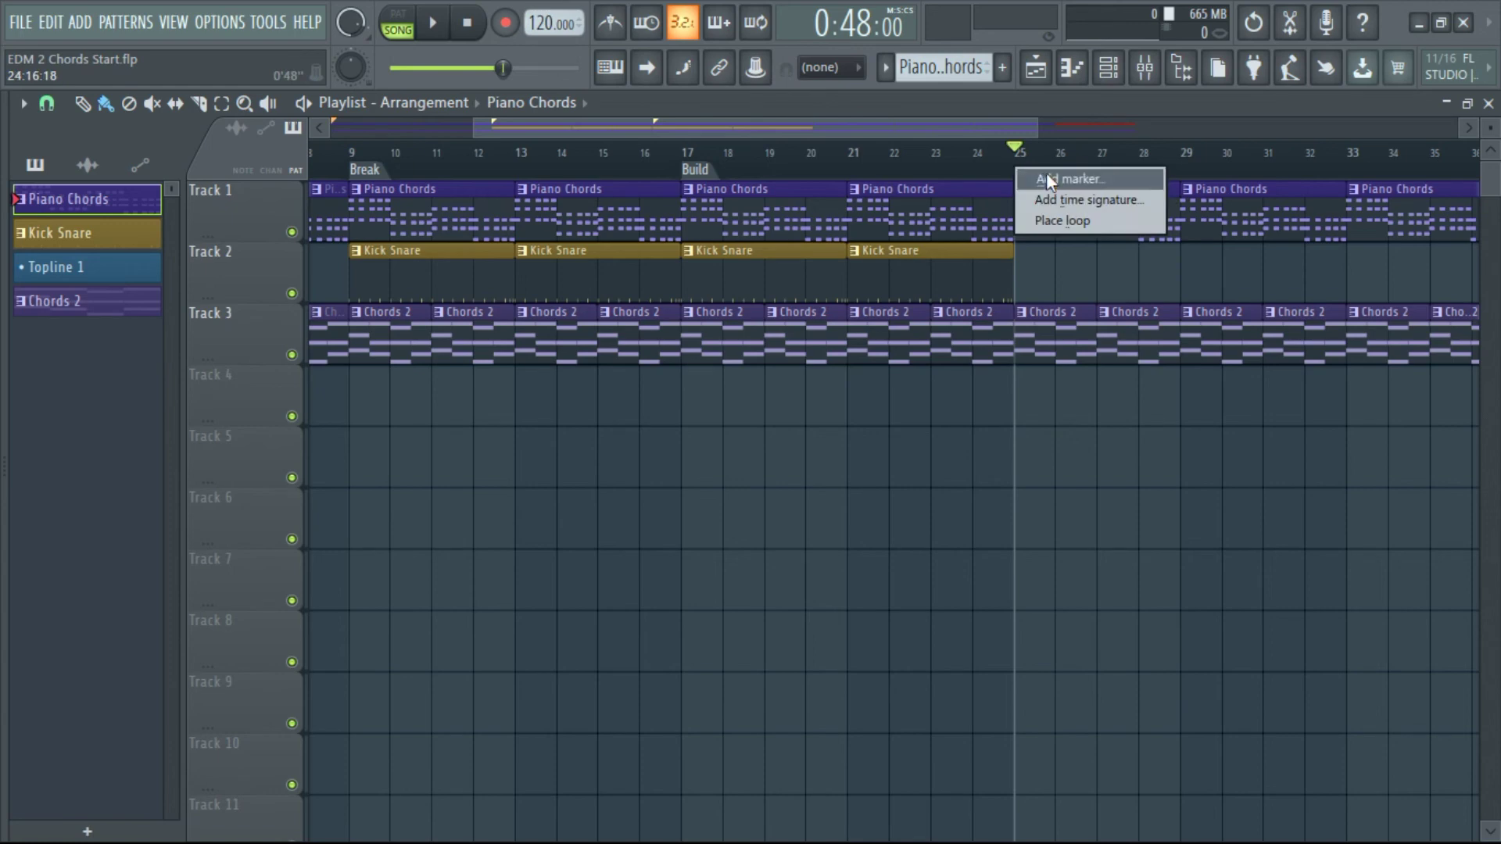
click(1046, 173)
text(Drop)
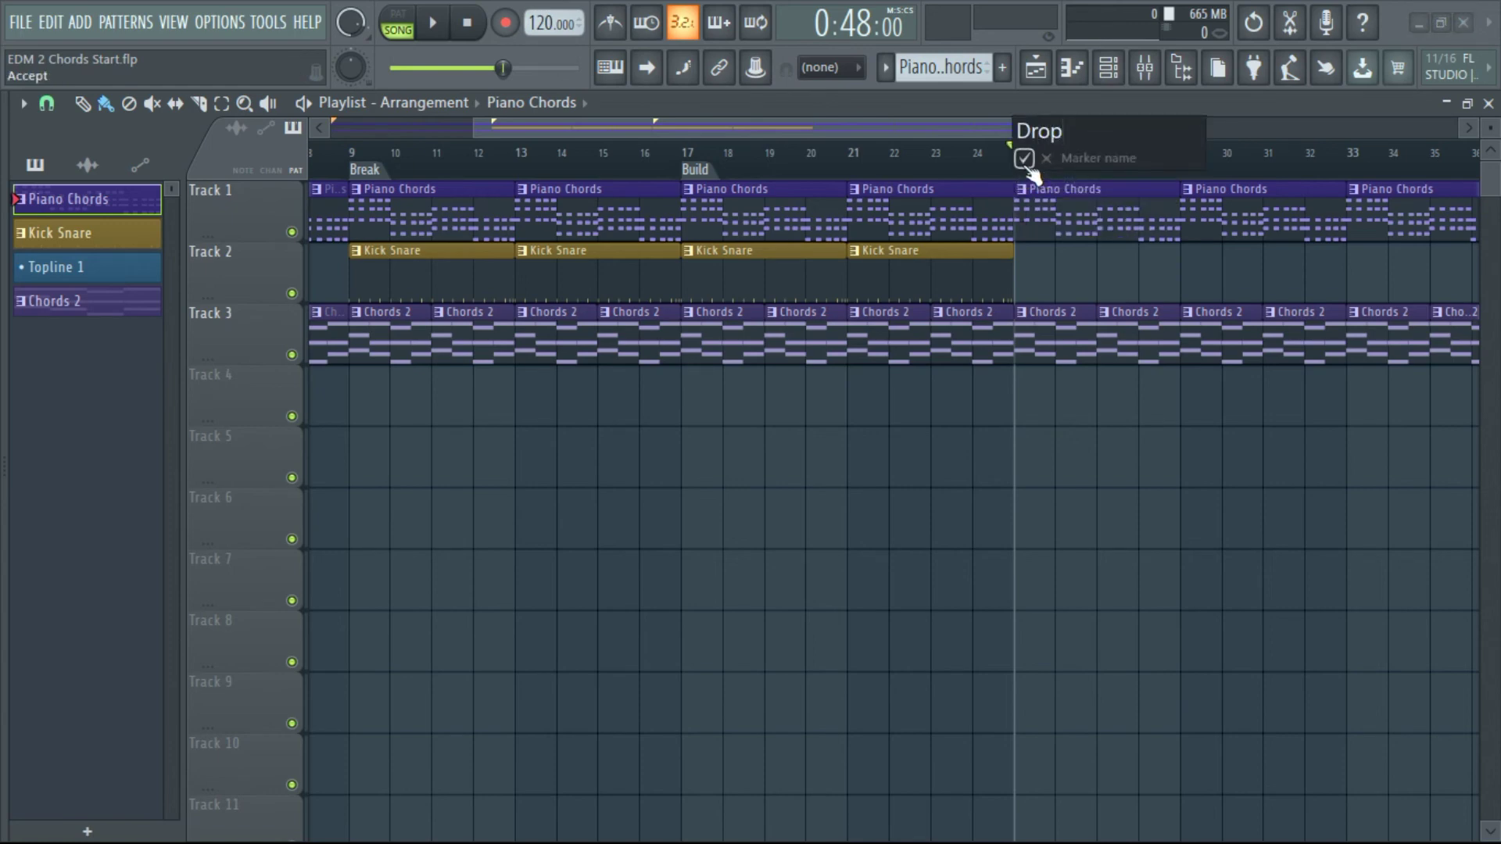
click(1024, 158)
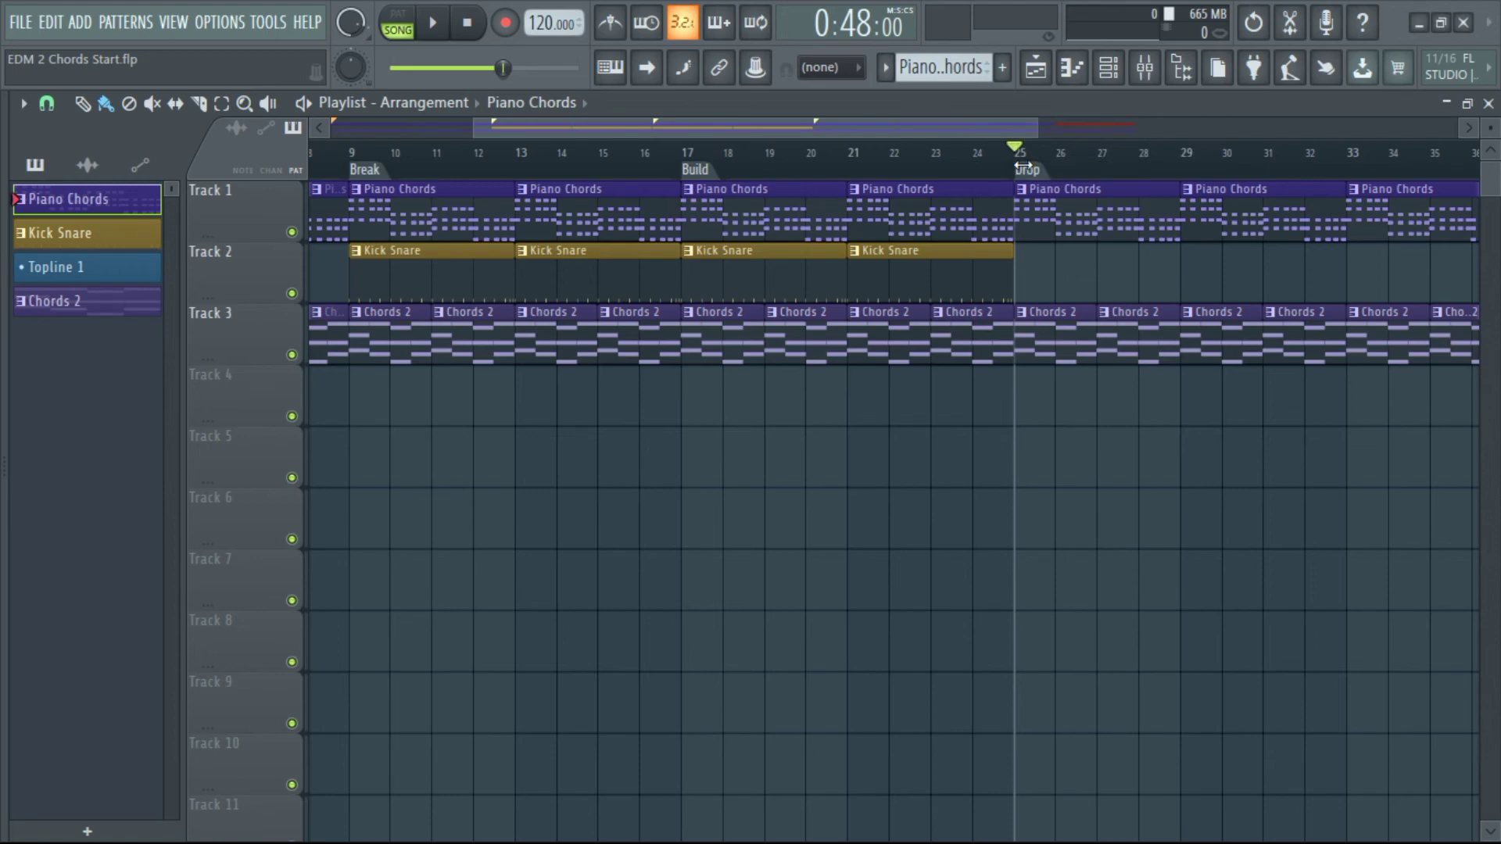
drag(997, 129, 1049, 135)
click(762, 151)
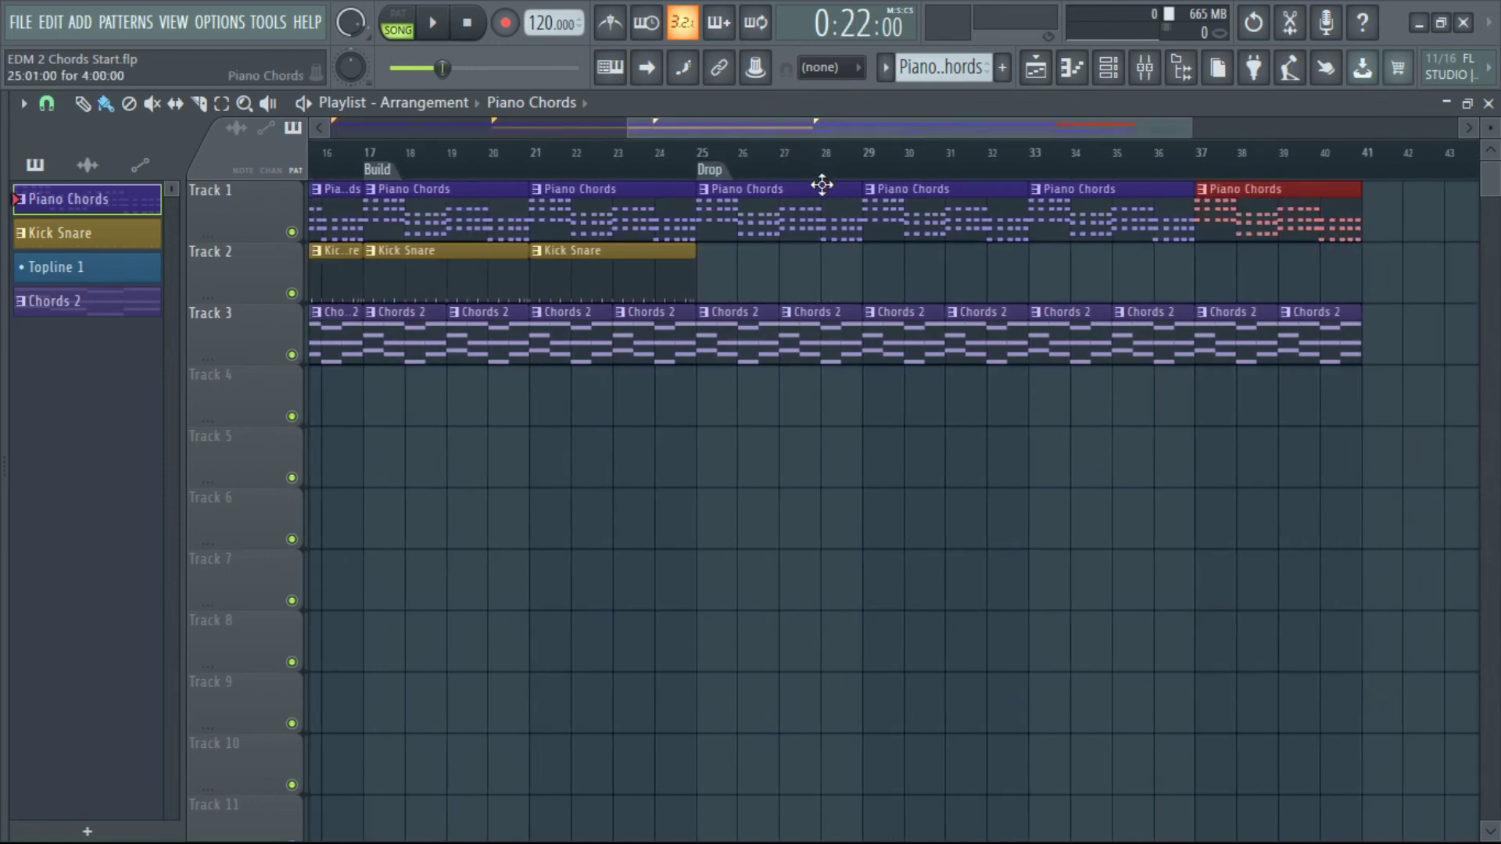
click(780, 157)
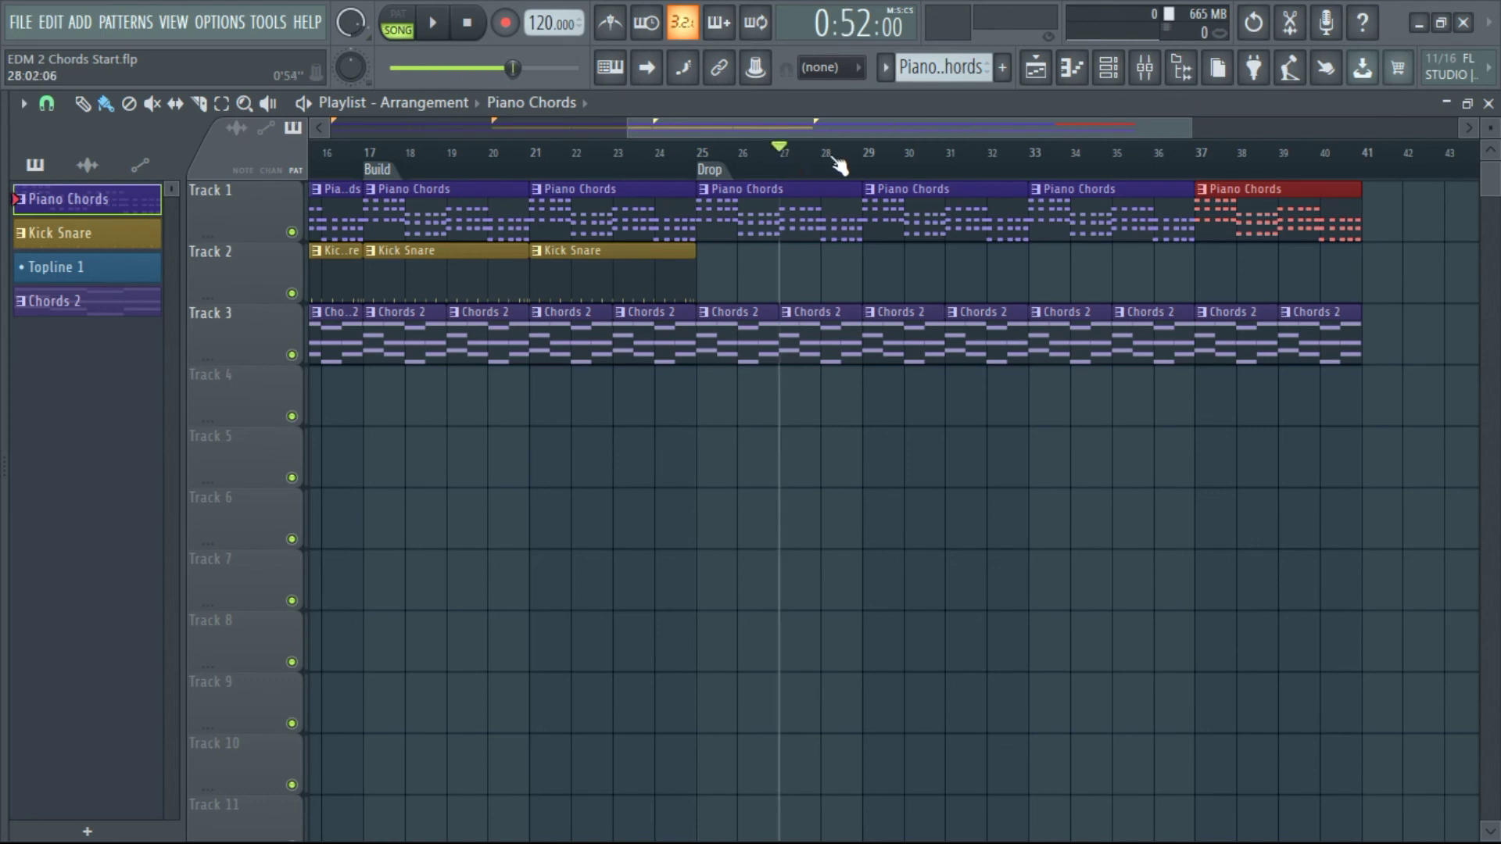
click(705, 159)
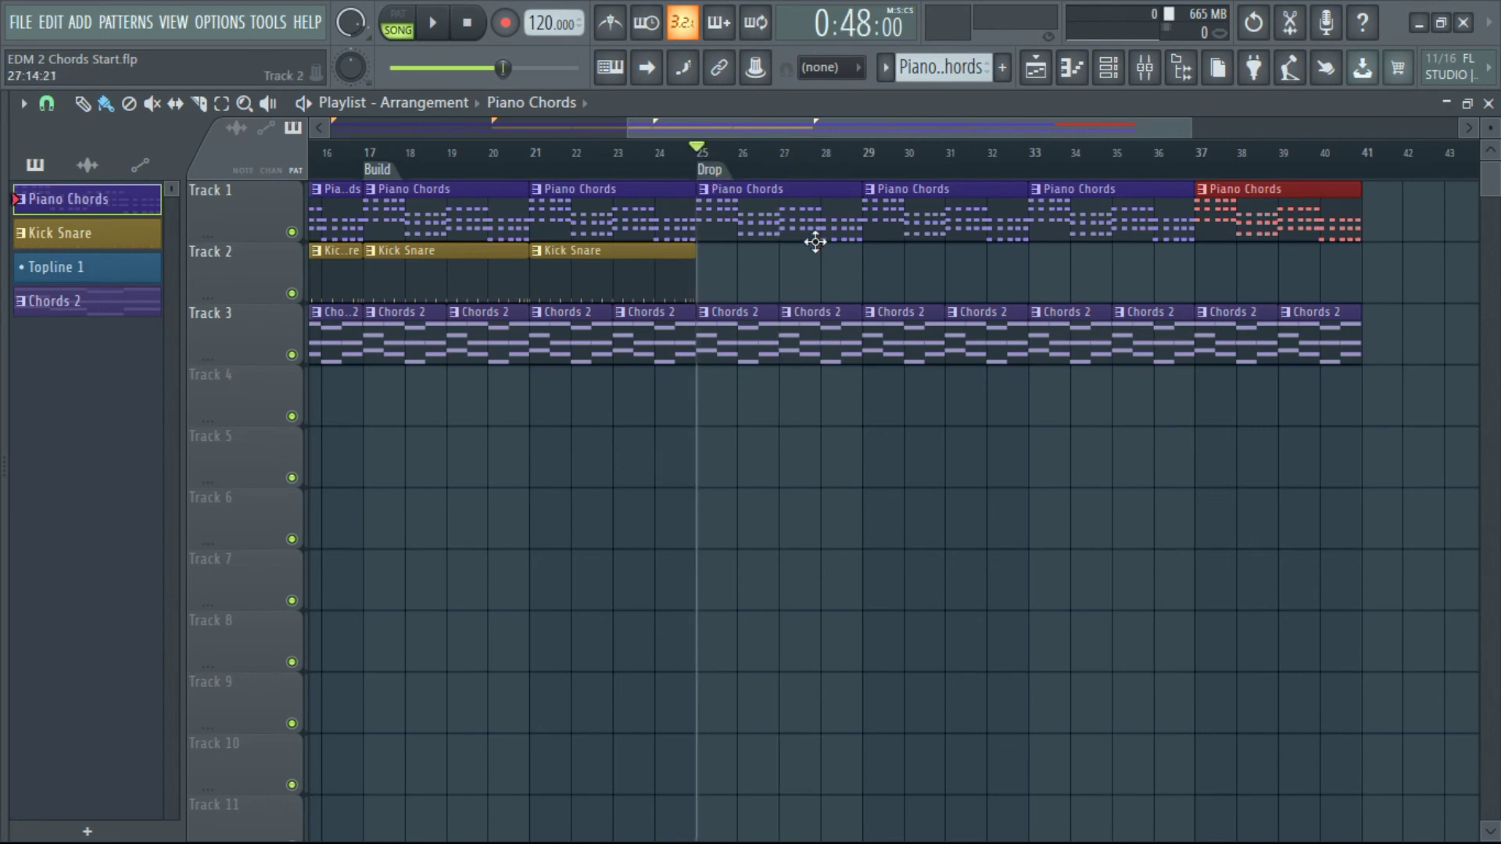
click(830, 156)
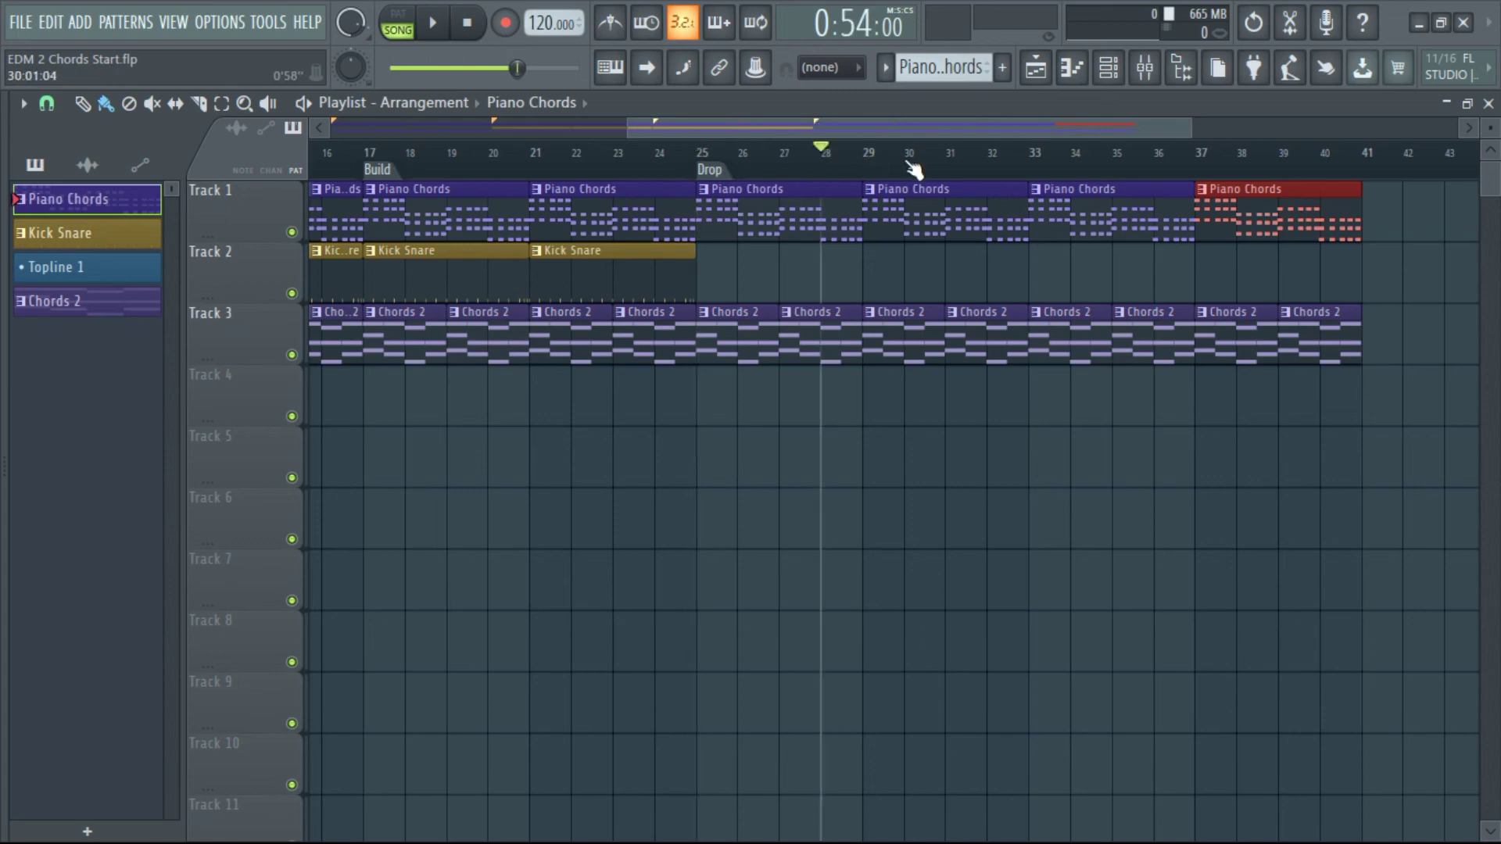
click(909, 165)
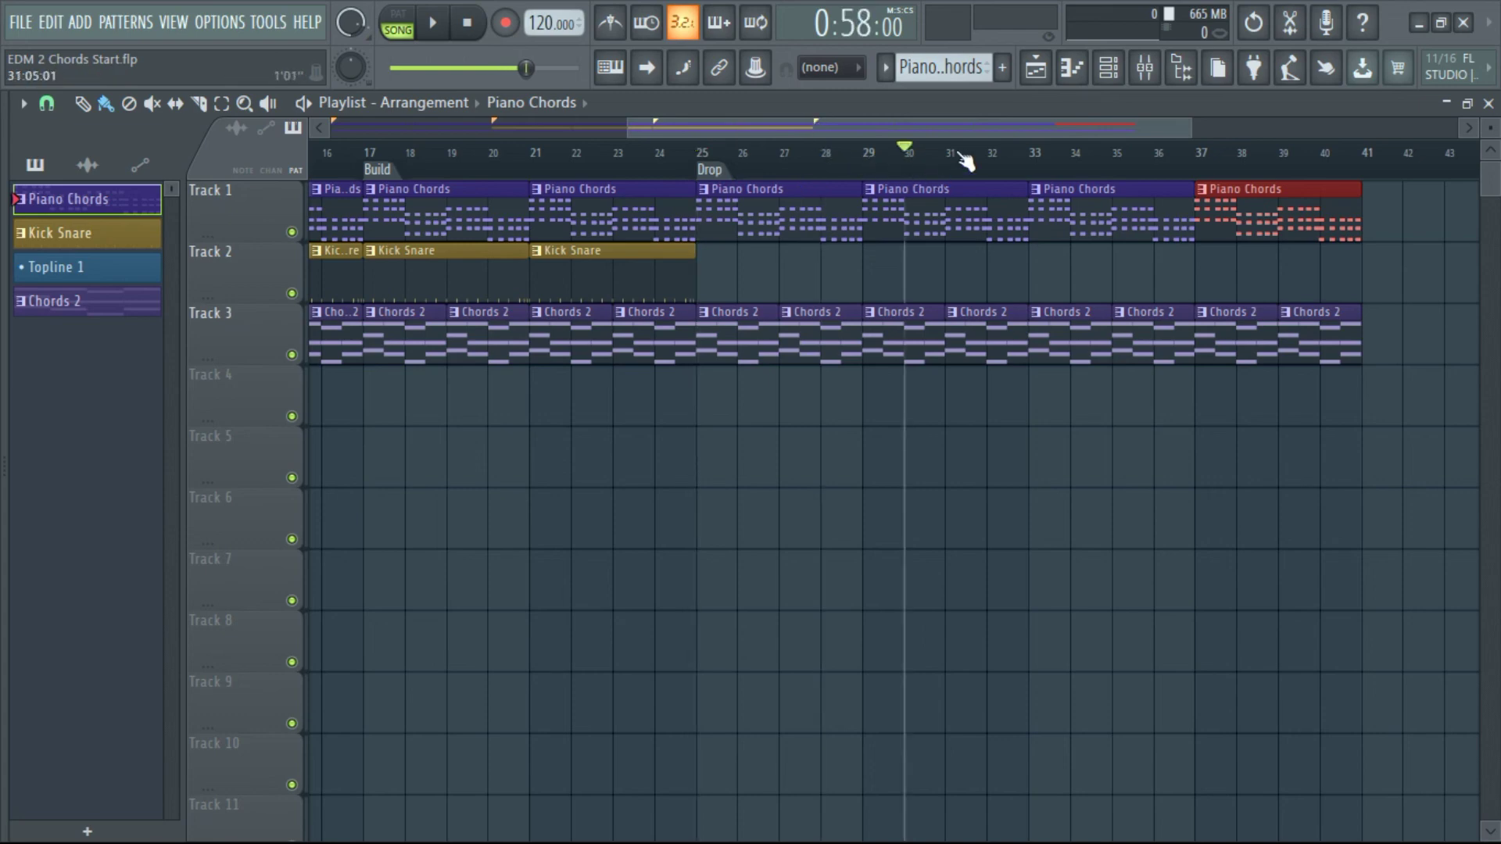